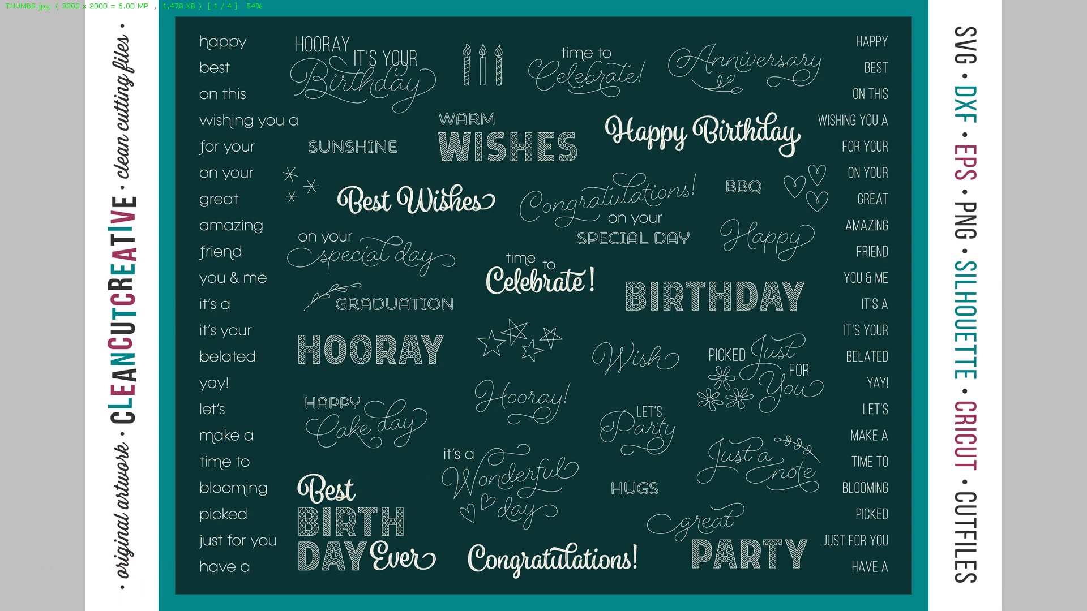
# Switch to Cricut Design Space and insert the most recently uploaded single-line sentiments image onto the canvas
pyautogui.hotkey('alt', 'Tab')
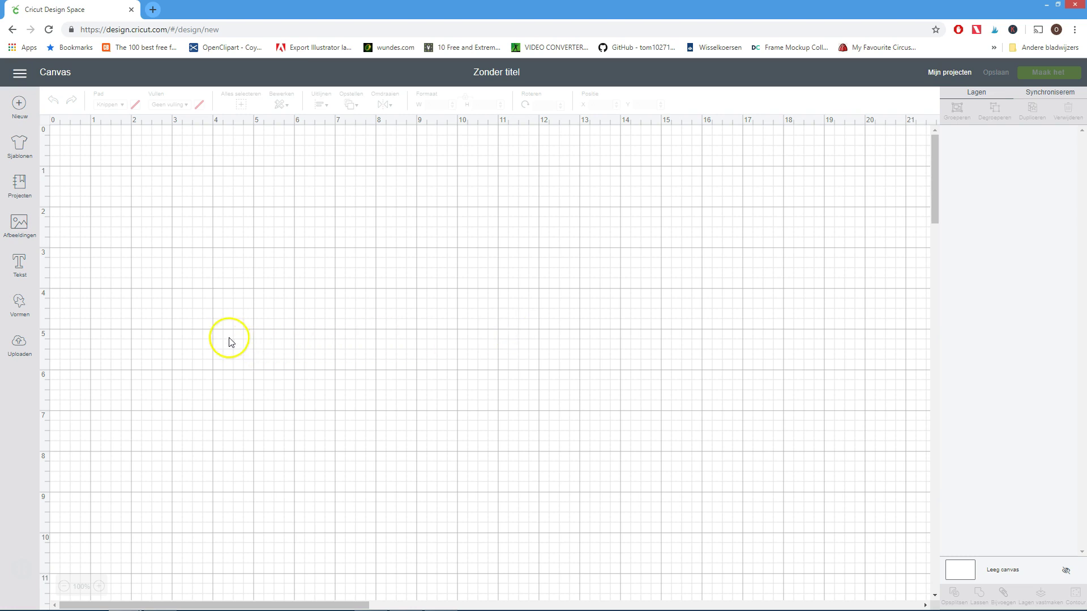
pyautogui.click(18, 343)
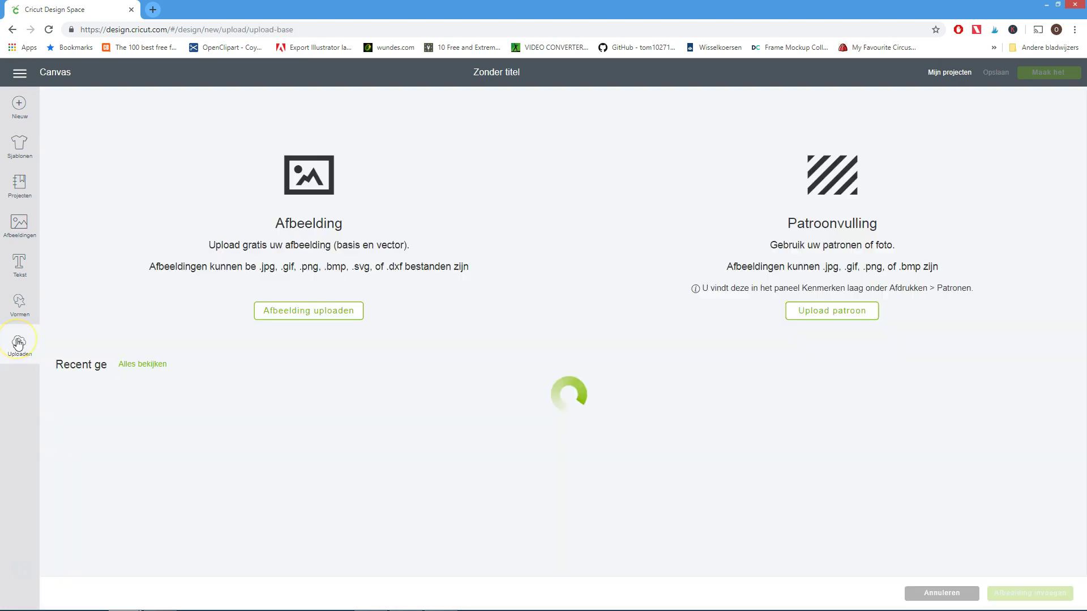
pyautogui.click(138, 449)
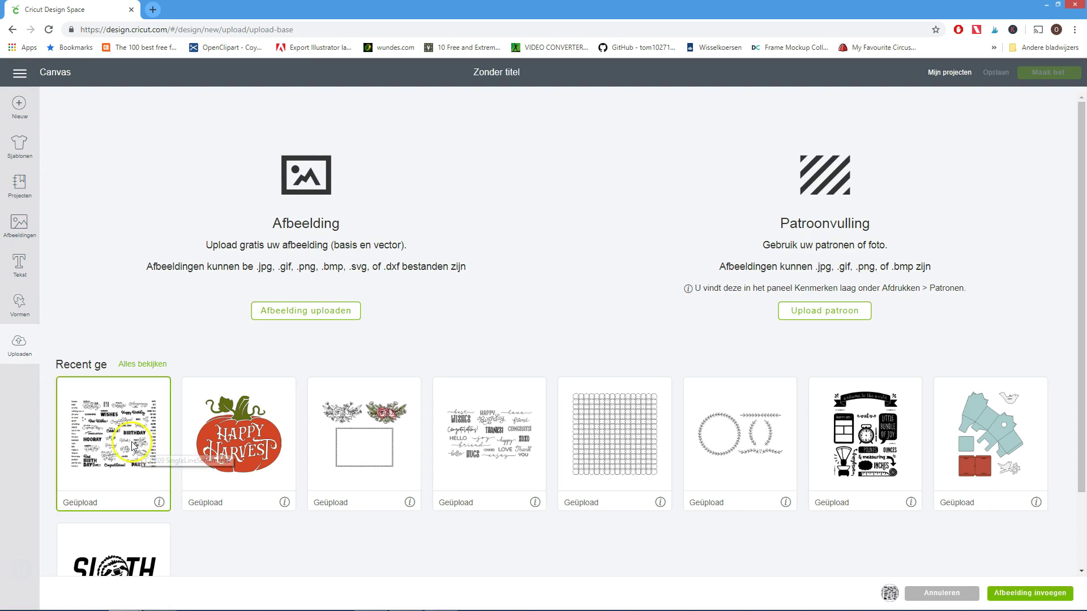
pyautogui.click(1005, 595)
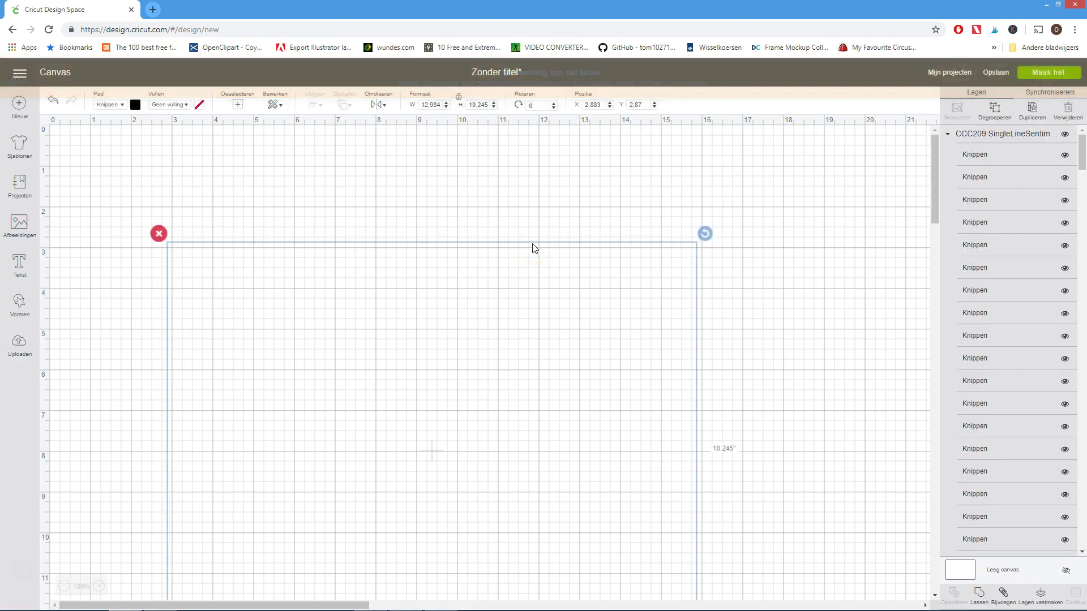
# Move the sentiment sheet higher on the canvas and set its line type to Tekenen (draw)
pyautogui.moveTo(410, 336); pyautogui.dragTo(389, 263)
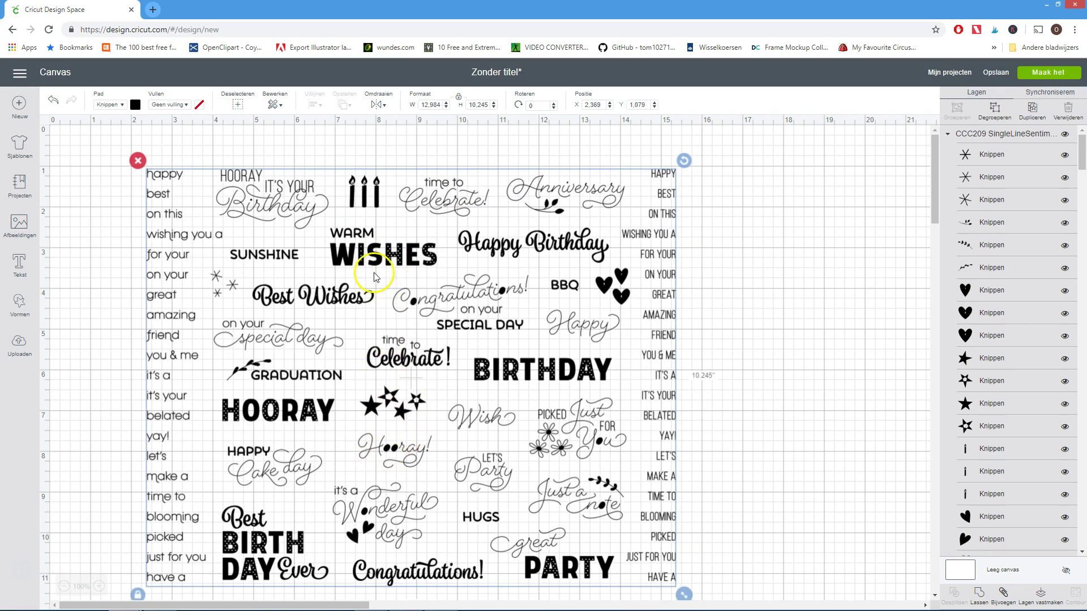
pyautogui.click(121, 109)
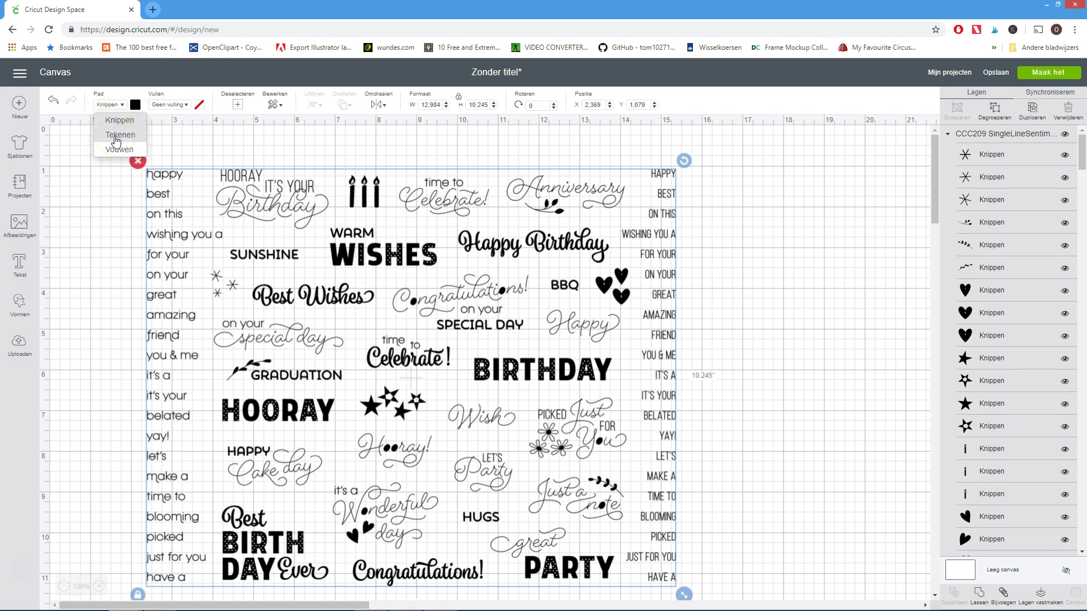
pyautogui.click(117, 139)
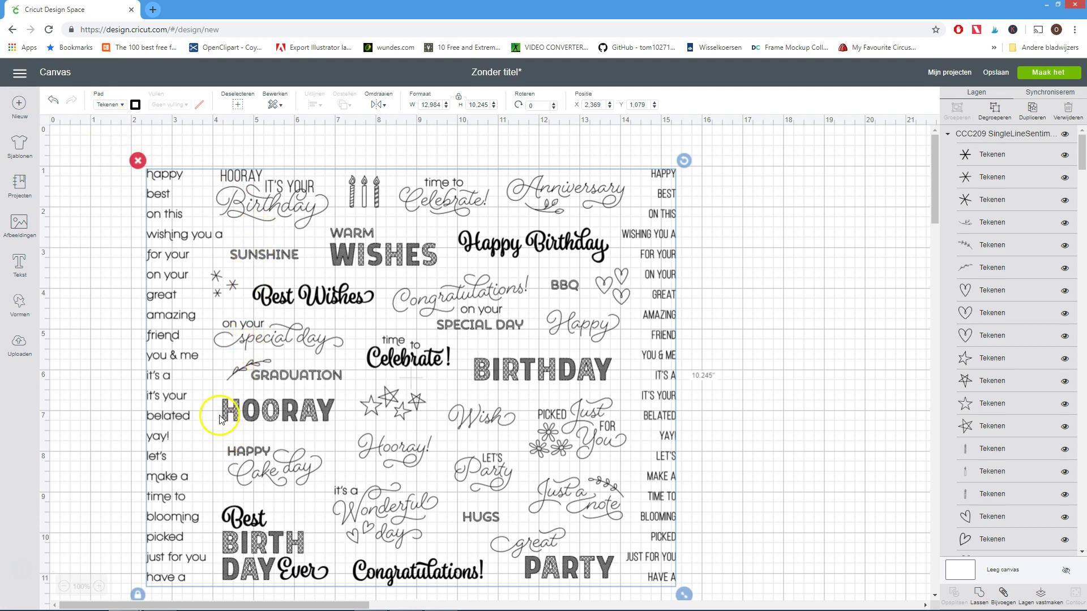
# Move the sentiment sheet to about X 8.327, Y 0.329 to free canvas space beside it, and ungroup it
pyautogui.moveTo(225, 419); pyautogui.dragTo(468, 389)
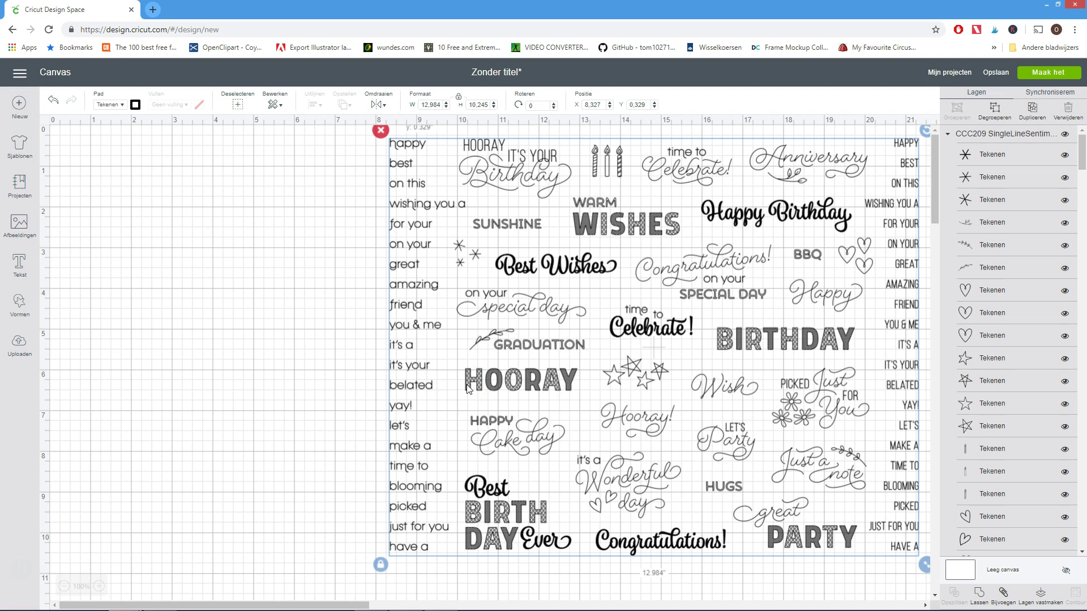
pyautogui.rightClick(468, 389)
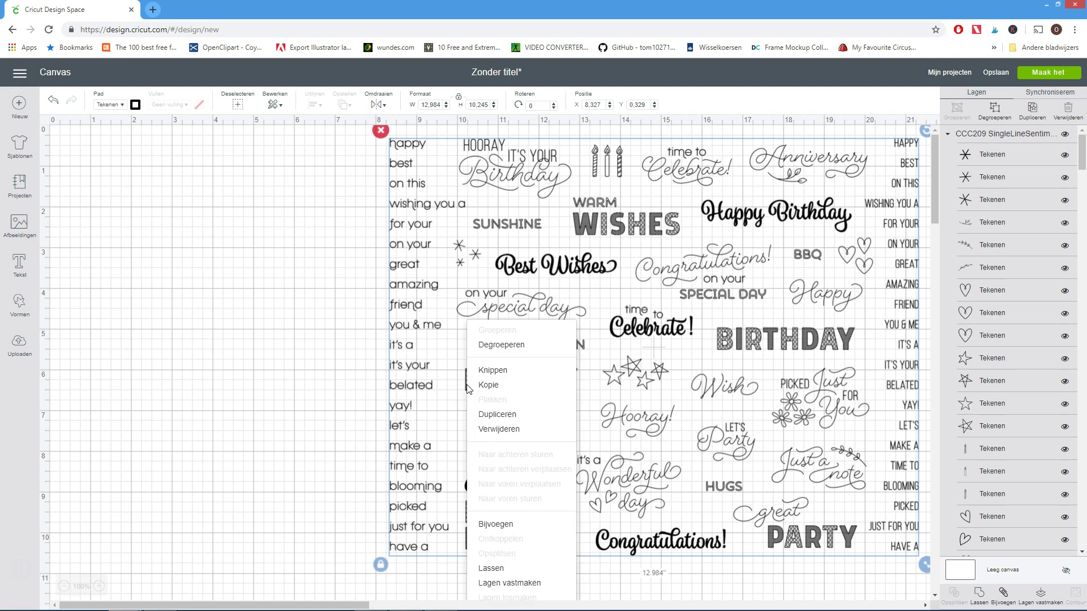
pyautogui.click(483, 346)
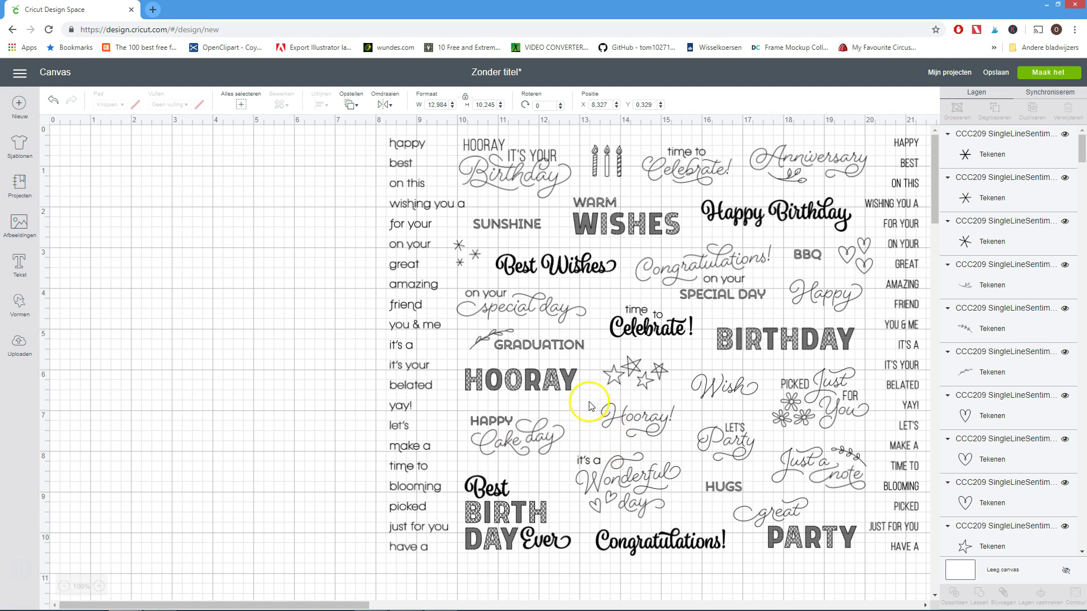
# Move "Cake day", the script "Party", and the lowercase "let's" and "have a" out of the sheet onto the empty canvas area
pyautogui.moveTo(509, 448); pyautogui.dragTo(167, 273)
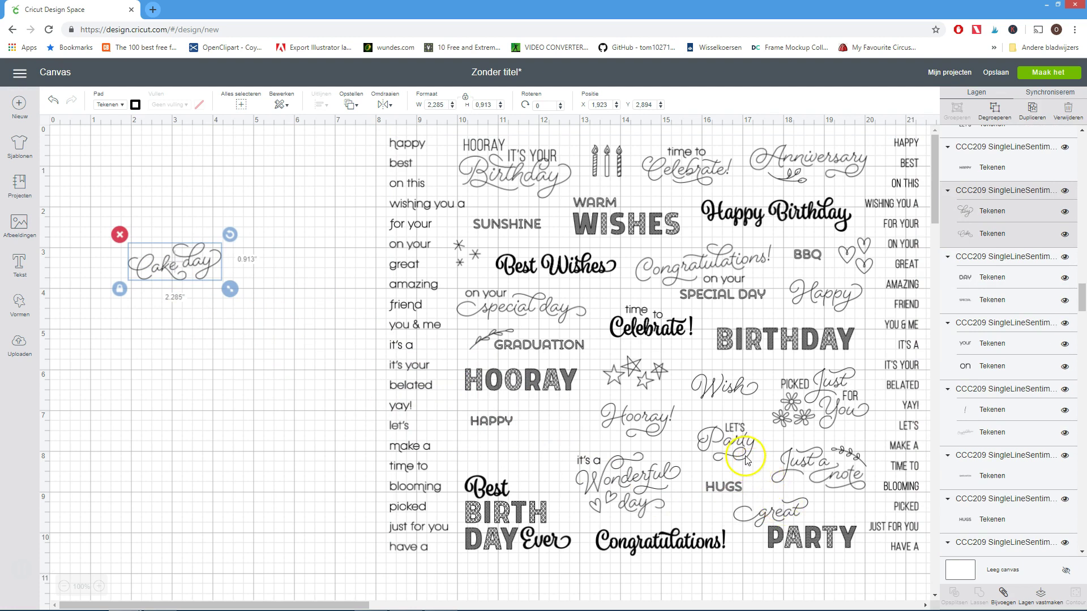
pyautogui.moveTo(746, 460); pyautogui.dragTo(190, 322)
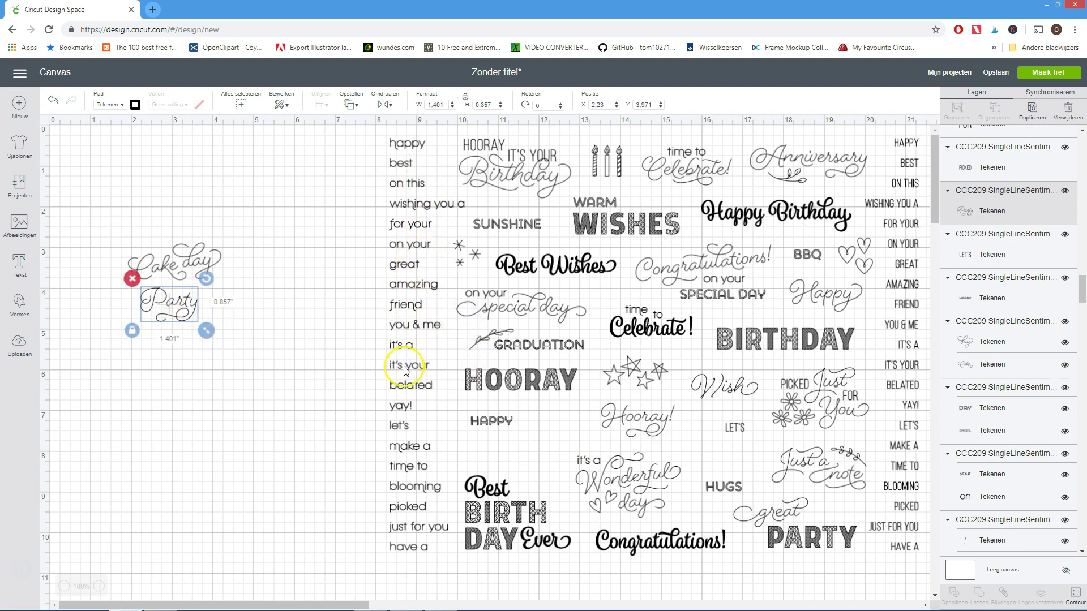
pyautogui.moveTo(399, 430); pyautogui.dragTo(157, 215)
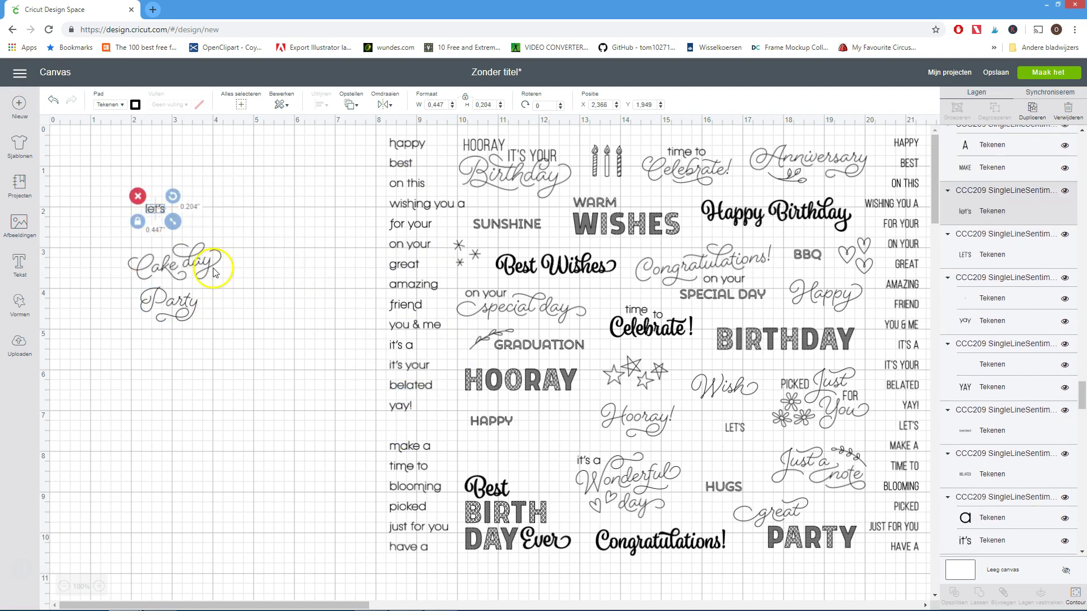
pyautogui.moveTo(405, 552); pyautogui.dragTo(212, 214)
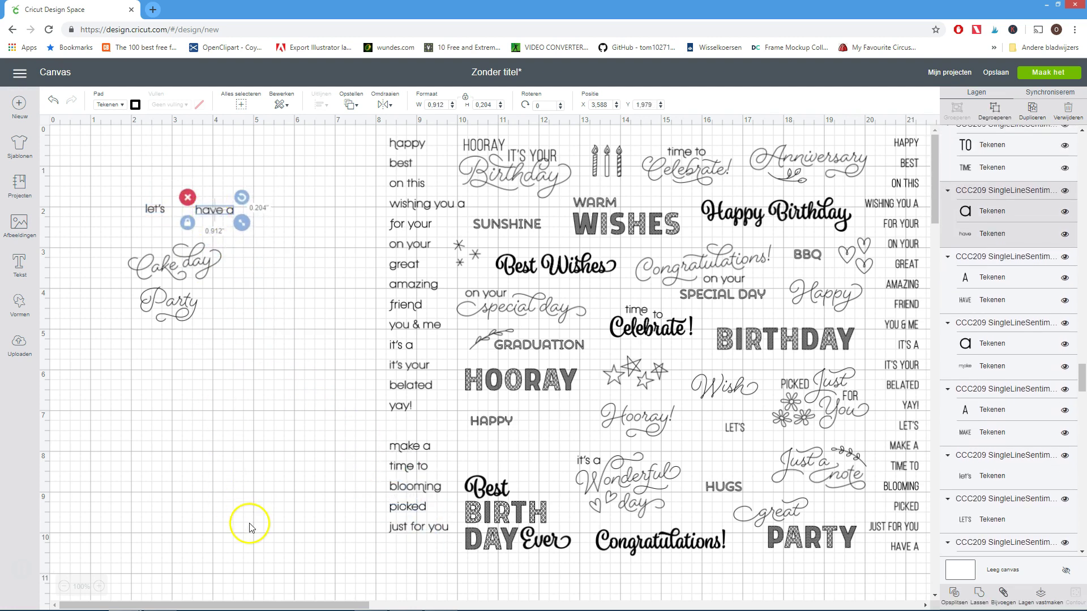
# Enlarge the four separated sentiments together to about 4.856 × 5.425 inches, and reposition "Party" just below "Cake day"
pyautogui.click(99, 587)
pyautogui.click(99, 587)
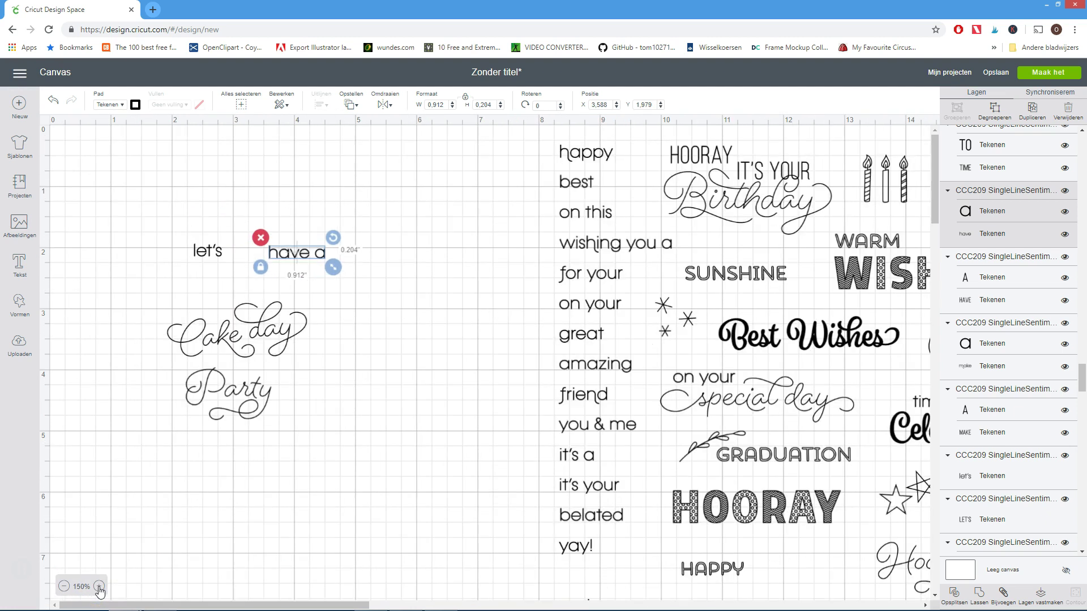
pyautogui.moveTo(134, 198); pyautogui.dragTo(380, 458)
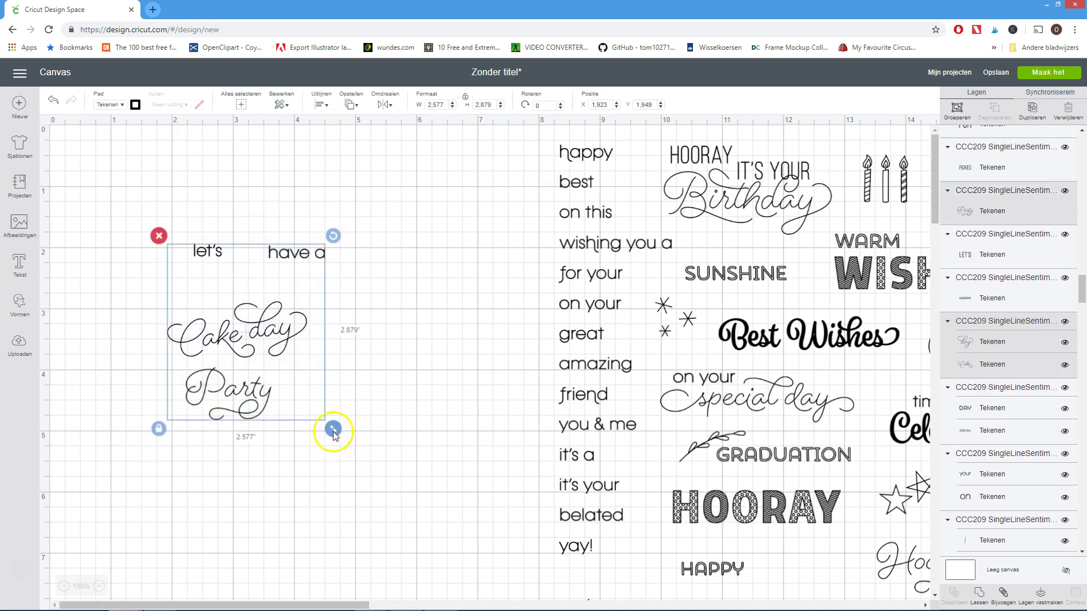
pyautogui.moveTo(331, 432); pyautogui.dragTo(456, 592)
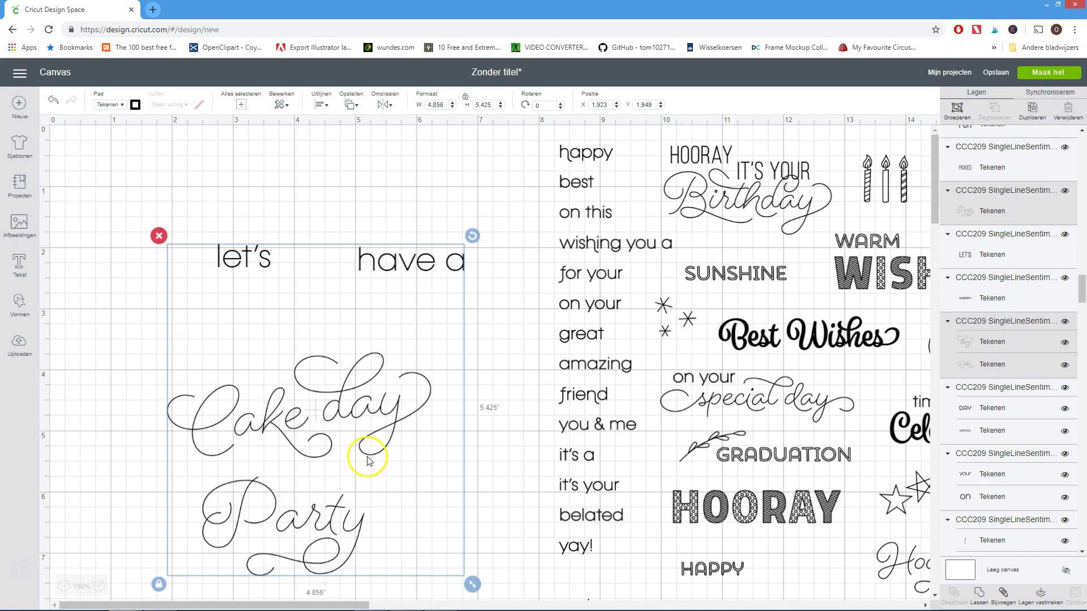
pyautogui.moveTo(365, 451); pyautogui.dragTo(331, 378)
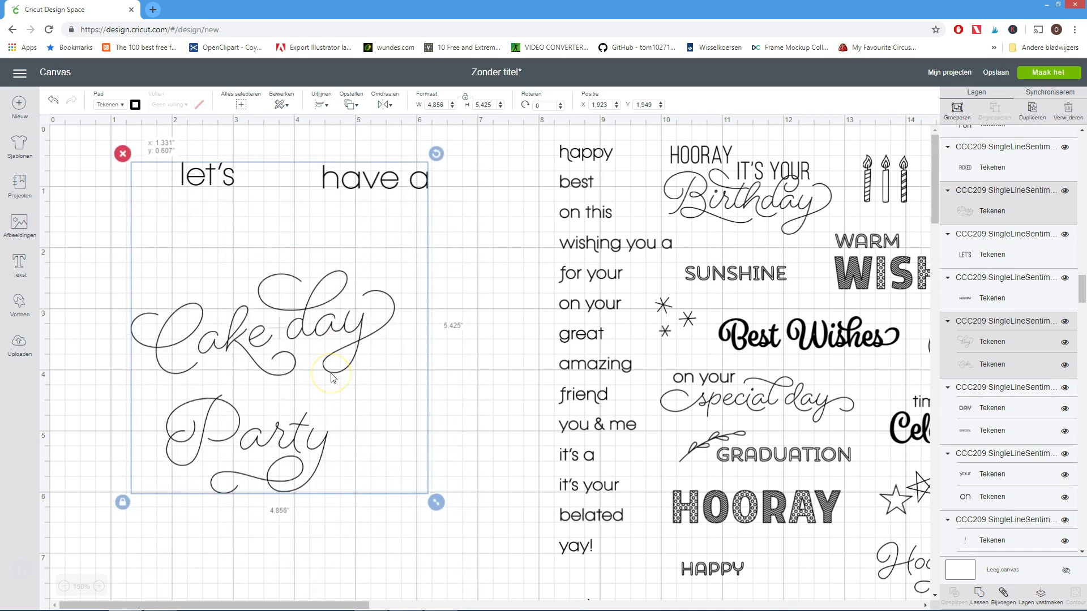
pyautogui.click(357, 399)
pyautogui.moveTo(321, 458); pyautogui.dragTo(334, 448)
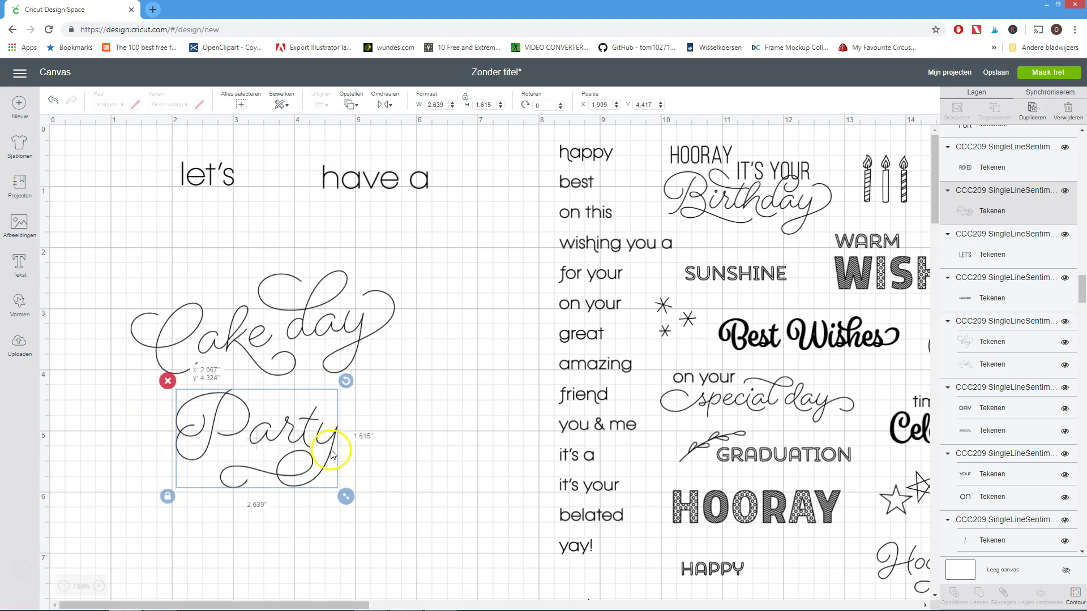
# Ungroup "Cake day" and move the word "day" away from "Cake", over near the sentiment sheet
pyautogui.click(357, 342)
pyautogui.click(206, 311)
pyautogui.click(334, 326)
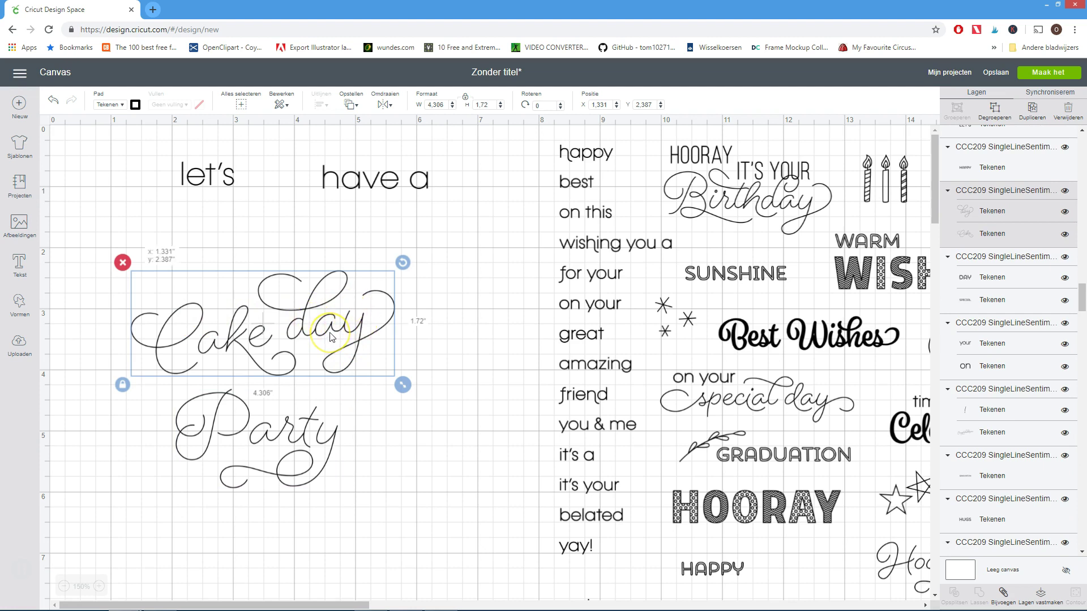
pyautogui.rightClick(331, 337)
pyautogui.click(347, 347)
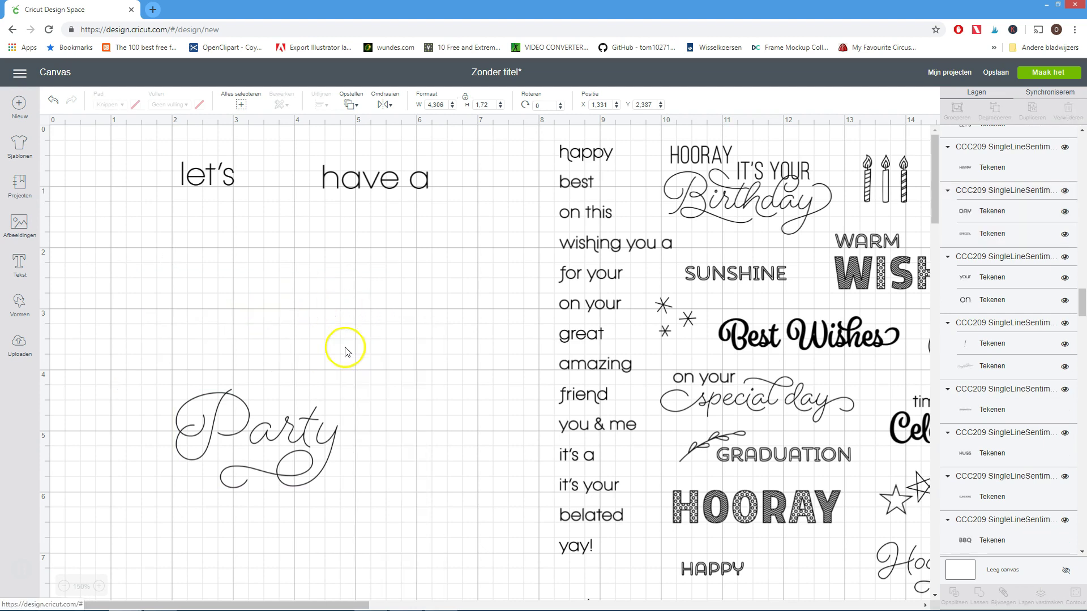
pyautogui.click(371, 351)
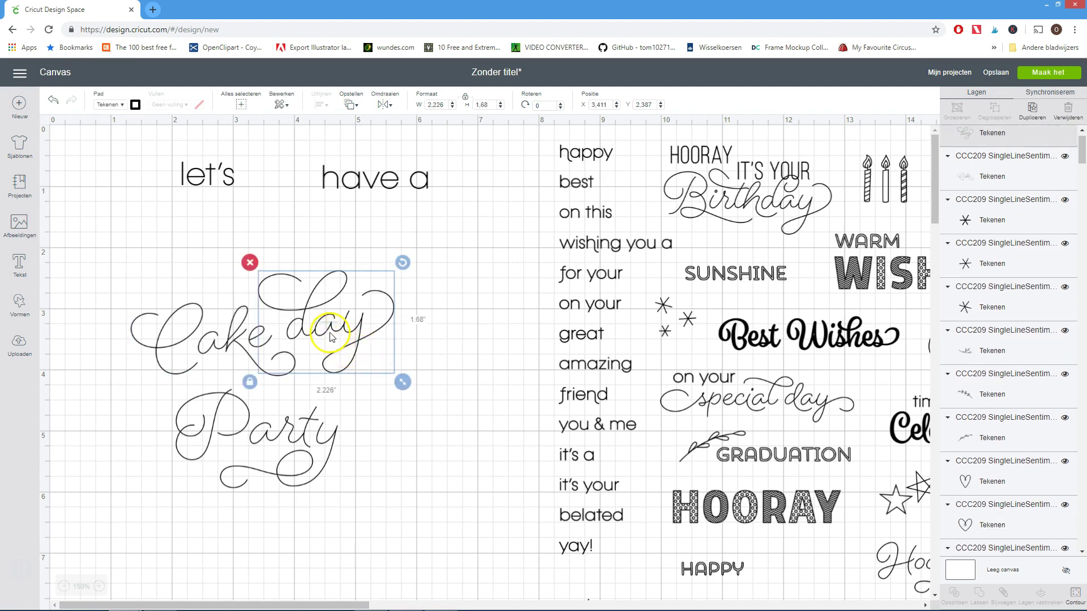
pyautogui.moveTo(331, 336); pyautogui.dragTo(755, 504)
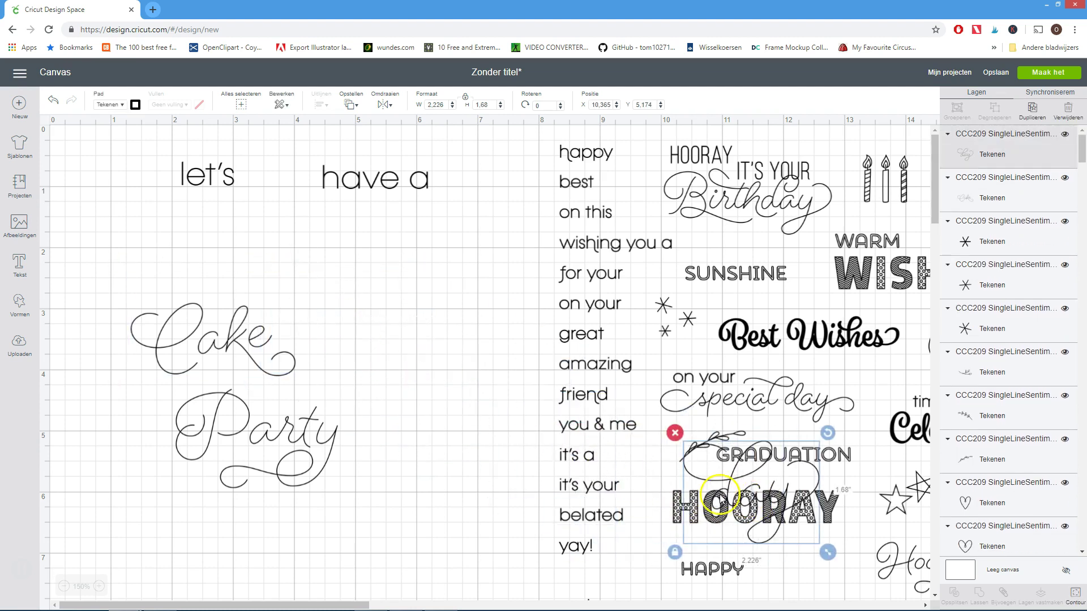
# Tilt "Party" slightly counterclockwise and tuck it close beneath "Cake" so their swirls fit together
pyautogui.click(243, 408)
pyautogui.moveTo(243, 407); pyautogui.dragTo(249, 388)
pyautogui.moveTo(350, 362); pyautogui.dragTo(340, 339)
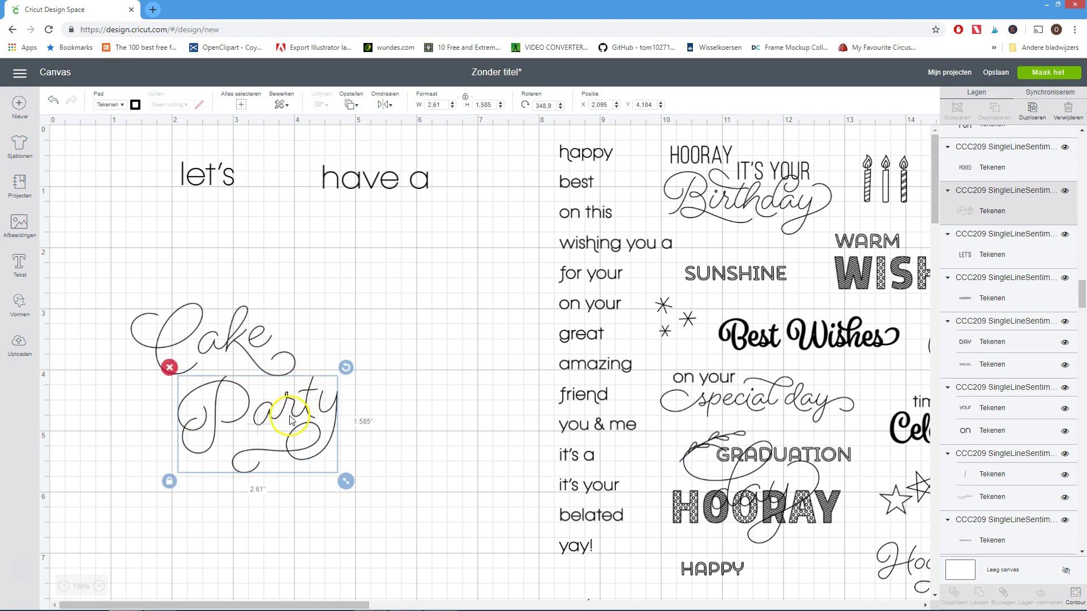
pyautogui.moveTo(292, 418); pyautogui.dragTo(300, 400)
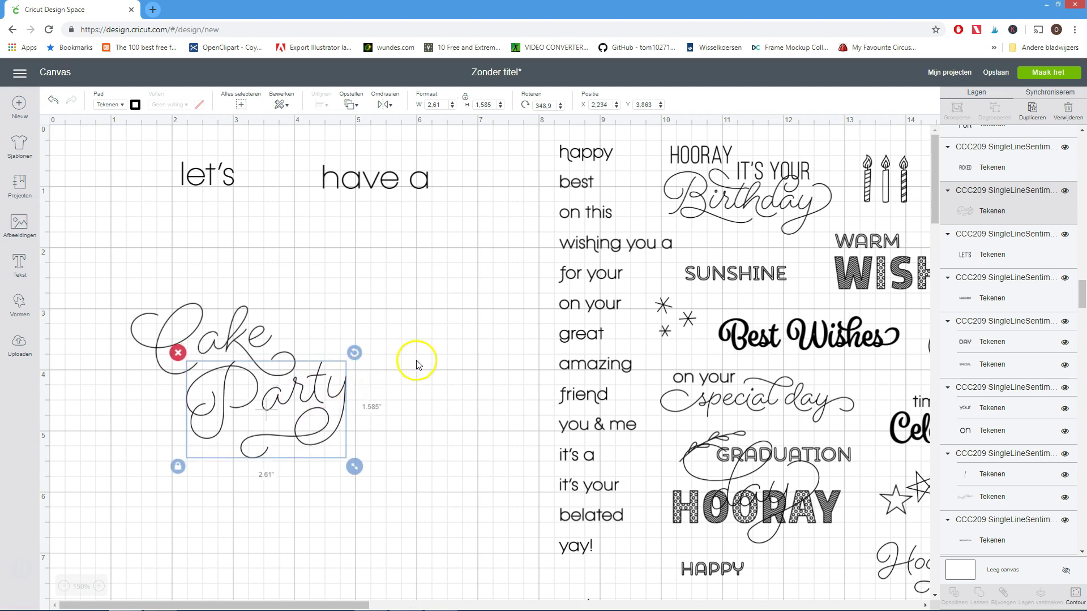
pyautogui.moveTo(356, 353); pyautogui.dragTo(358, 356)
pyautogui.click(426, 315)
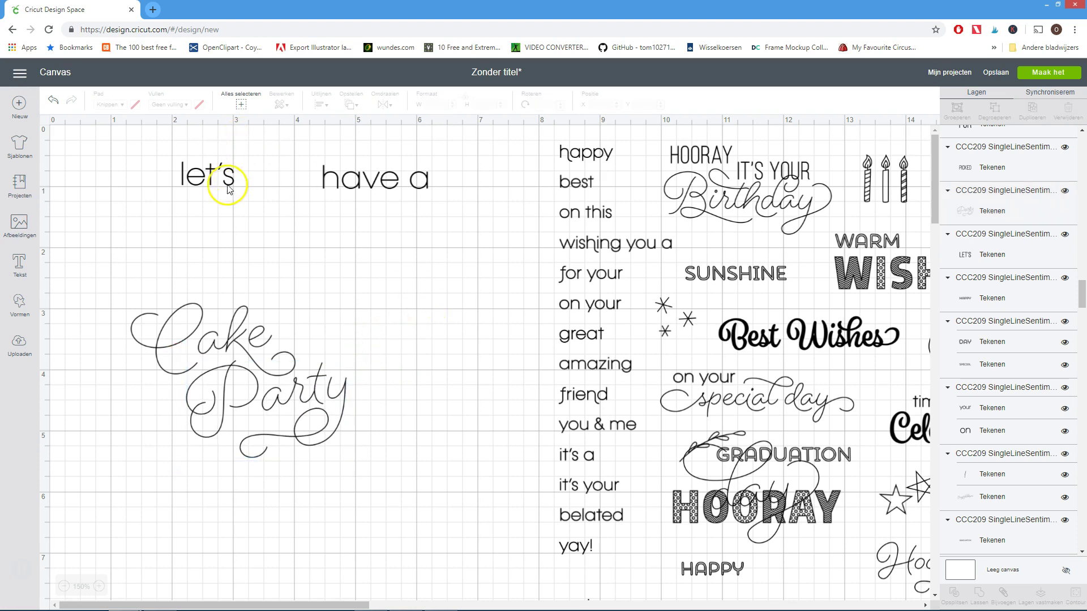
# Place "let's" just above "Cake" and "have a" slightly lower beside it
pyautogui.moveTo(229, 187); pyautogui.dragTo(258, 291)
pyautogui.moveTo(348, 189); pyautogui.dragTo(300, 315)
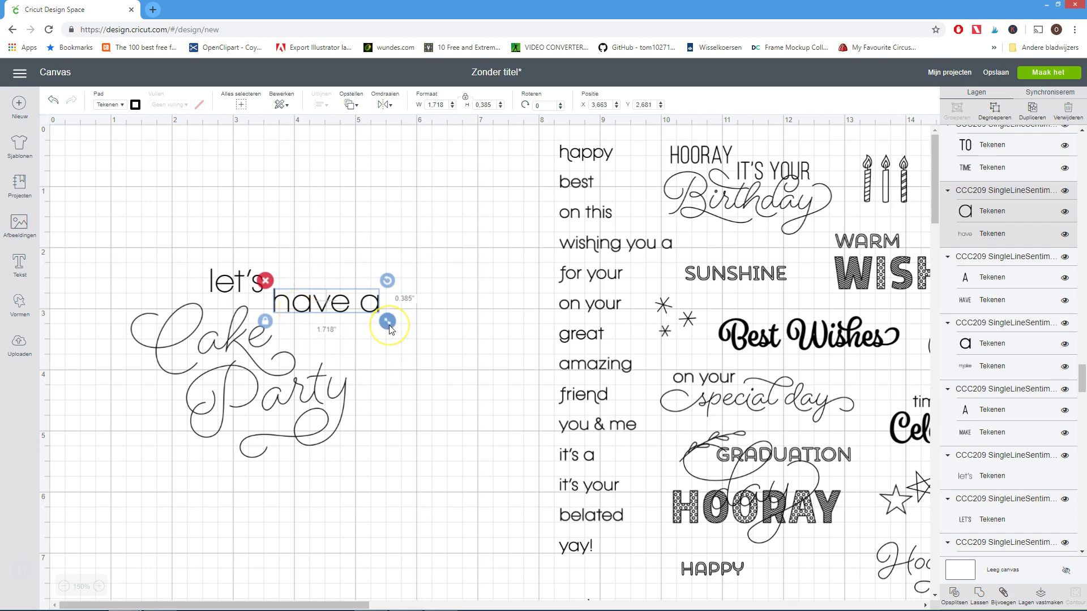
pyautogui.click(414, 337)
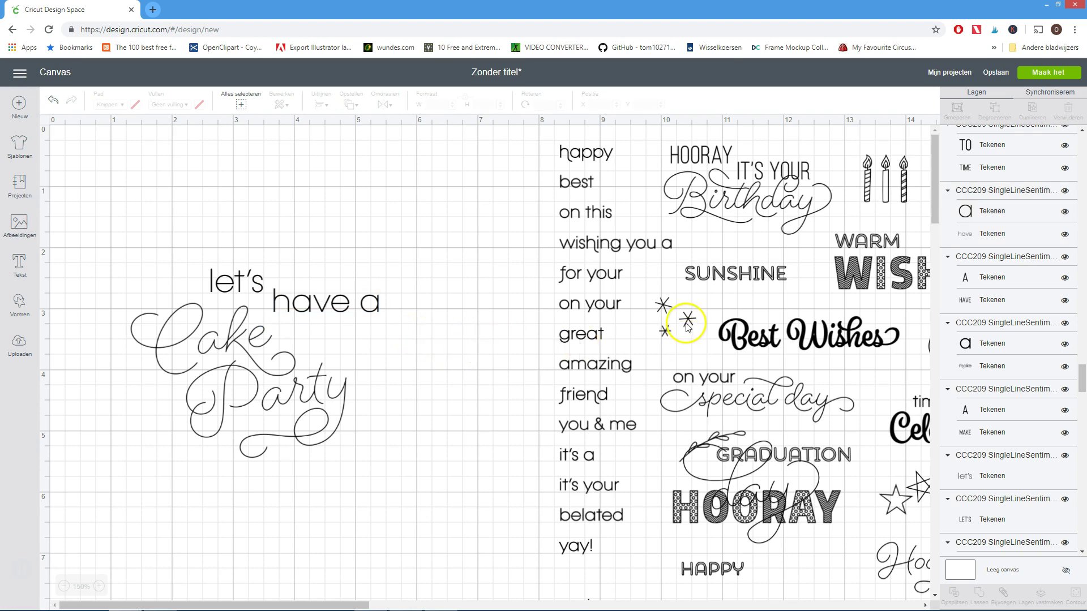
# Move the three asterisk stars from the sheet into a cluster between "have a" and the end of "Party"
pyautogui.moveTo(688, 326); pyautogui.dragTo(355, 340)
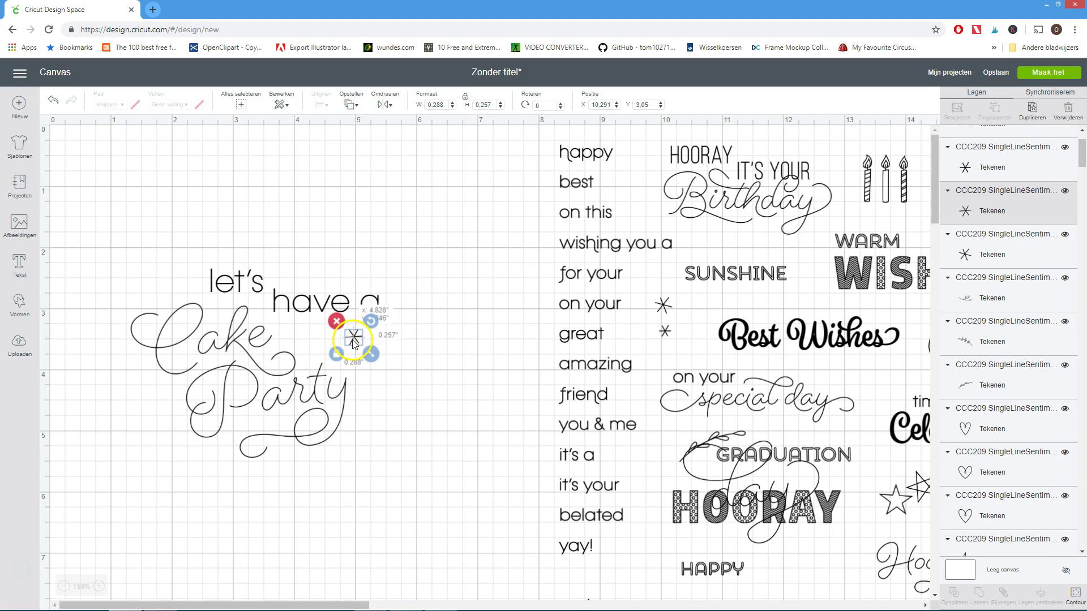
pyautogui.moveTo(665, 331); pyautogui.dragTo(318, 344)
pyautogui.moveTo(659, 315); pyautogui.dragTo(394, 340)
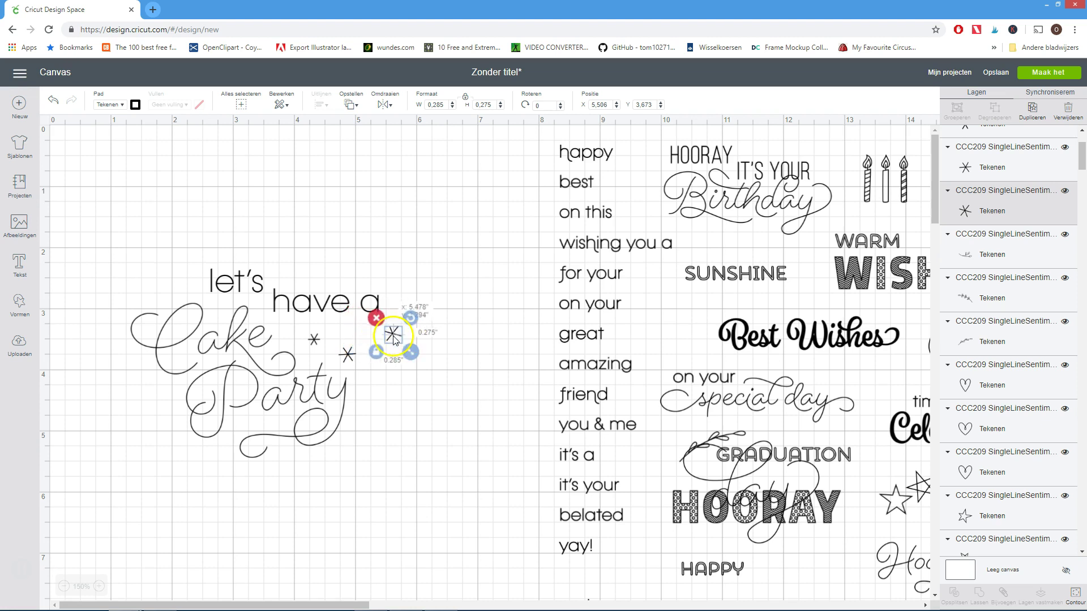
pyautogui.click(315, 342)
pyautogui.moveTo(394, 343); pyautogui.dragTo(337, 336)
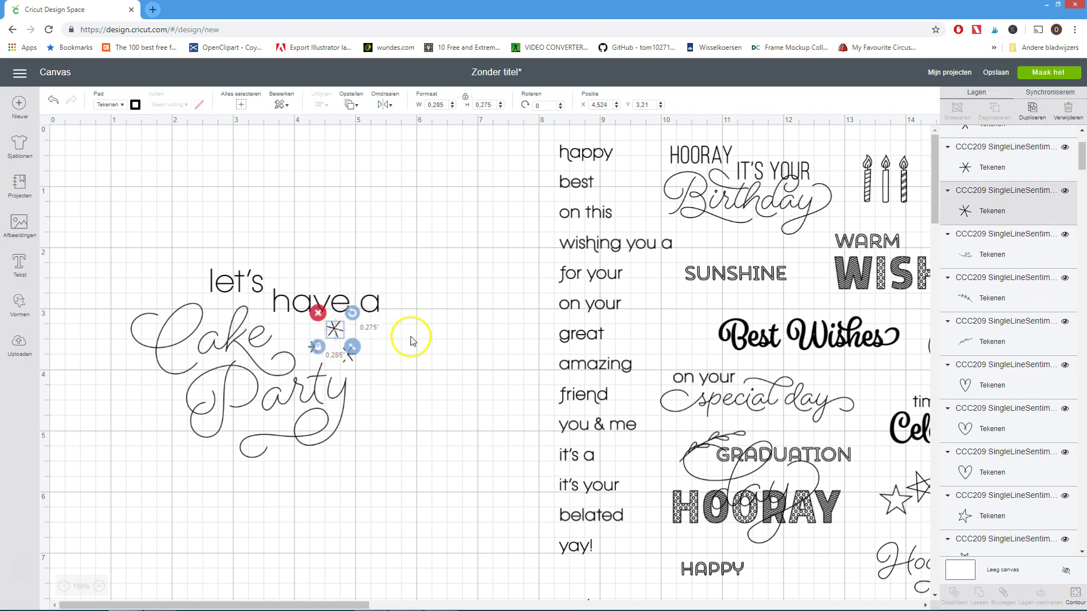
pyautogui.click(412, 333)
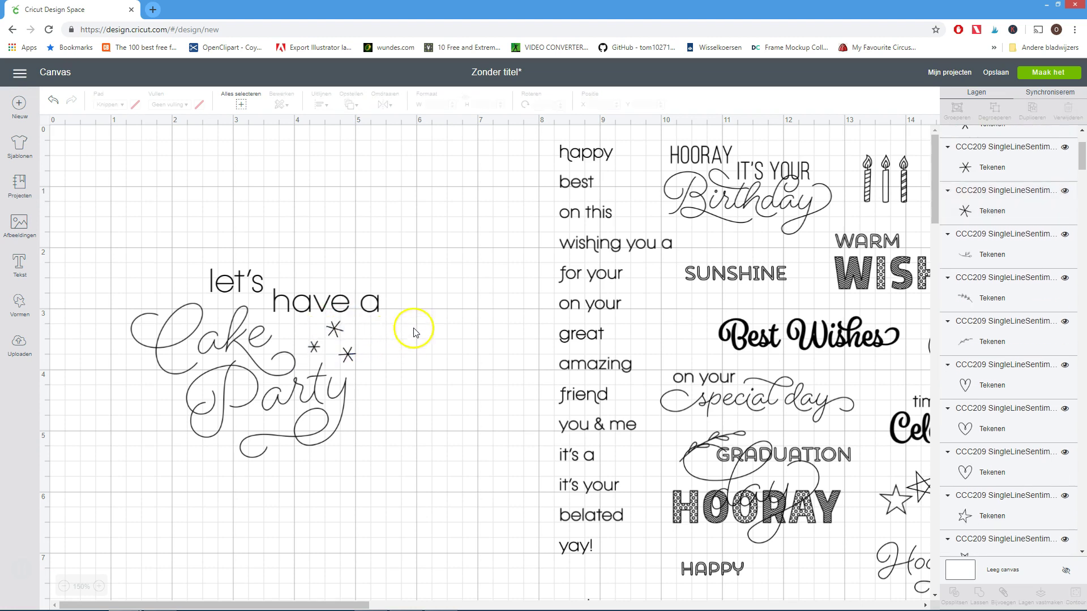
# Scale "let's" and "have a" down together so they sit compactly above "Cake"
pyautogui.click(377, 303)
pyautogui.keyDown('shift'); pyautogui.click(258, 292); pyautogui.keyUp('shift')
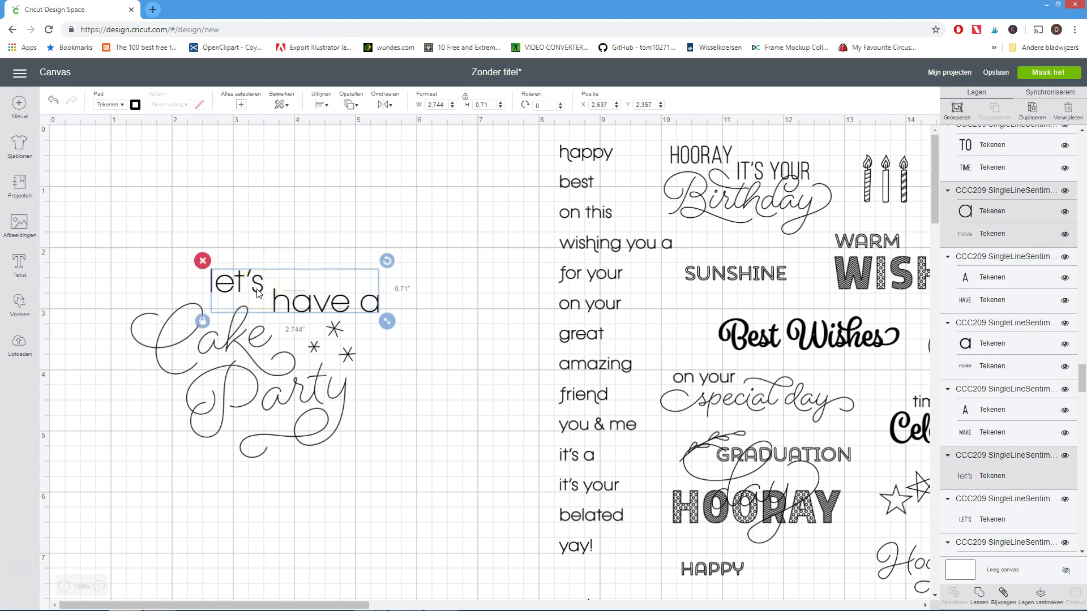
pyautogui.moveTo(388, 321); pyautogui.dragTo(324, 314)
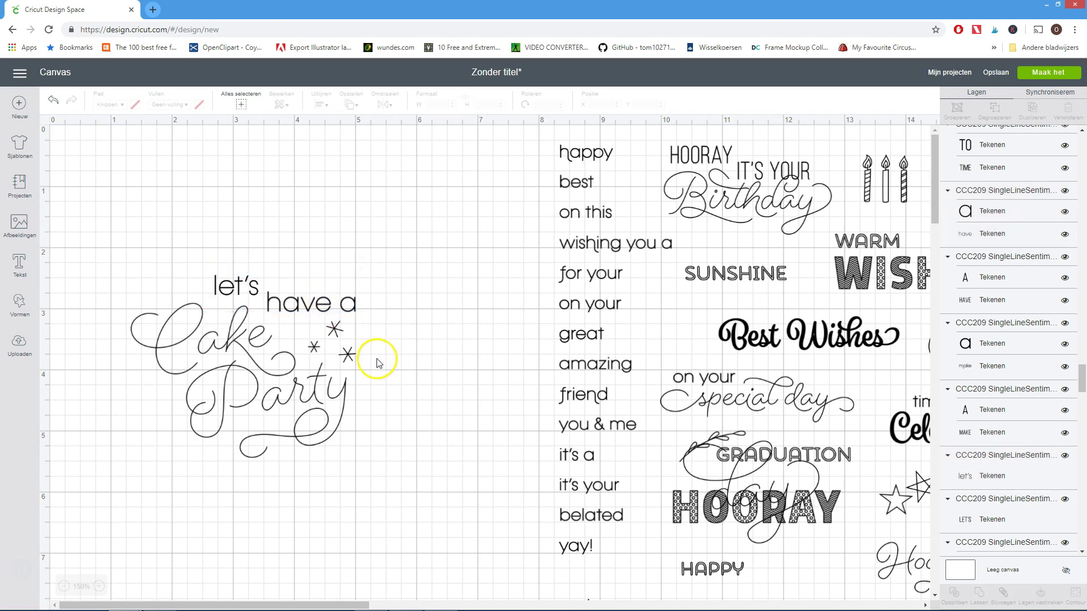
# Duplicate the 0.288-inch asterisk star beside "Party" and place the copy above the gap between "let's" and "have a"
pyautogui.click(350, 355)
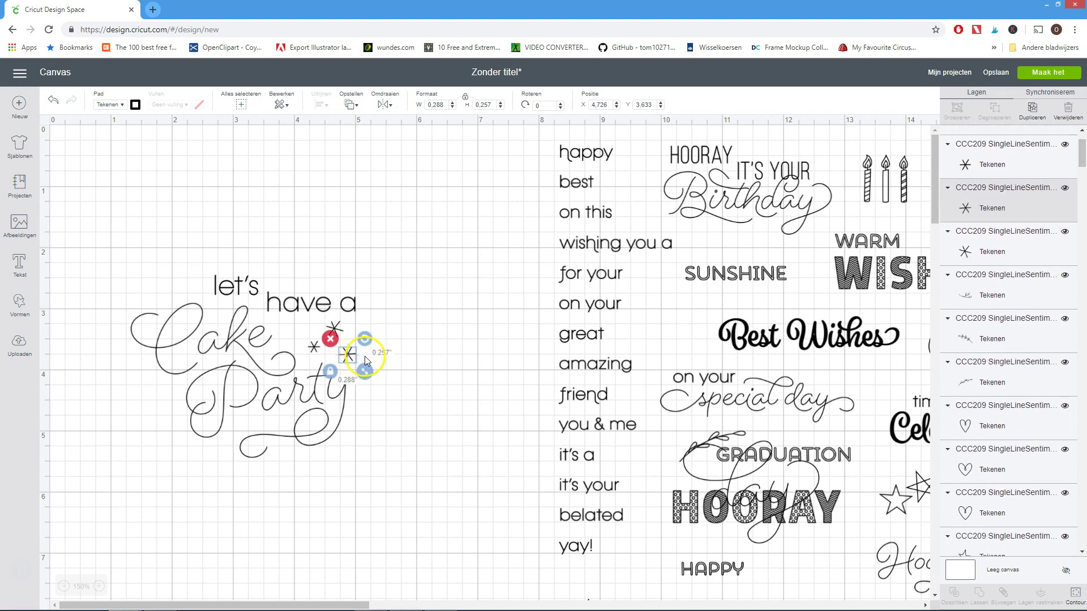
pyautogui.rightClick(352, 357)
pyautogui.click(364, 416)
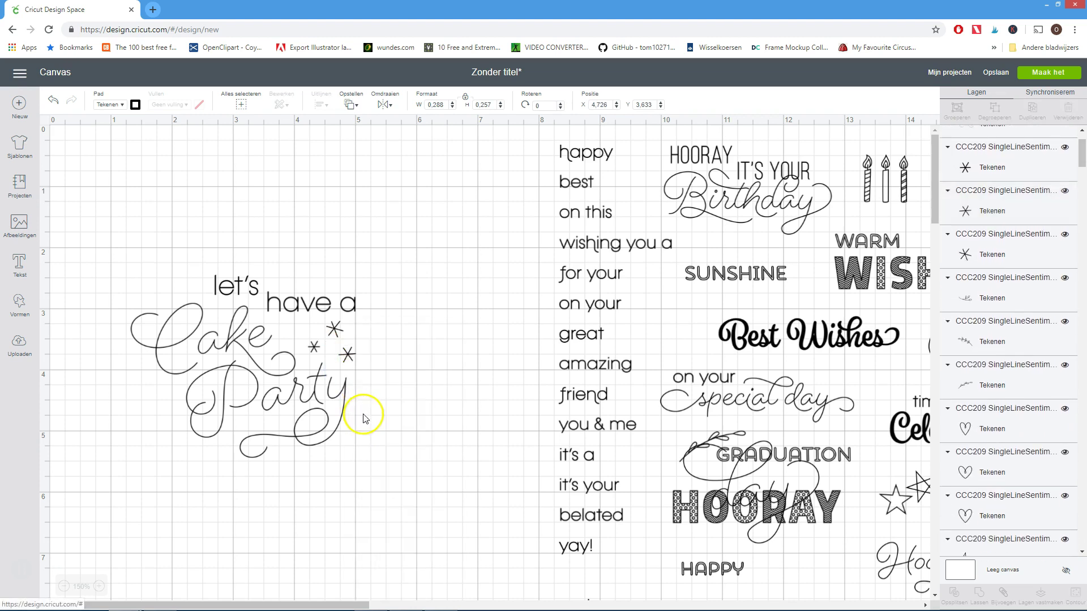
pyautogui.moveTo(378, 391); pyautogui.dragTo(281, 278)
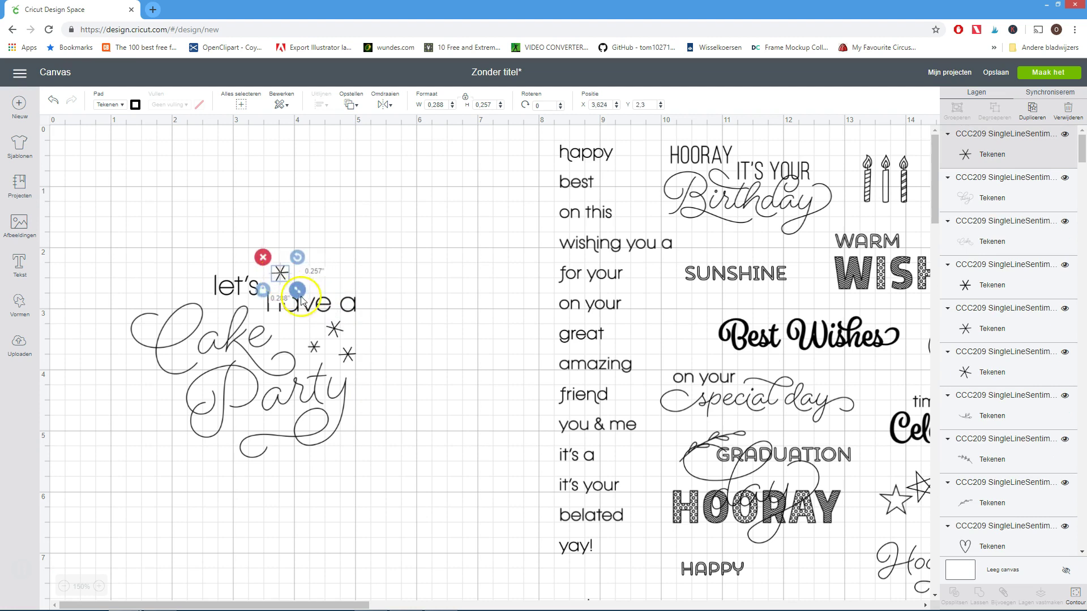
# Duplicate the smallest asterisk star, place the copy above "have a", and nudge the larger star above "let's" slightly up and left
pyautogui.click(318, 348)
pyautogui.rightClick(319, 351)
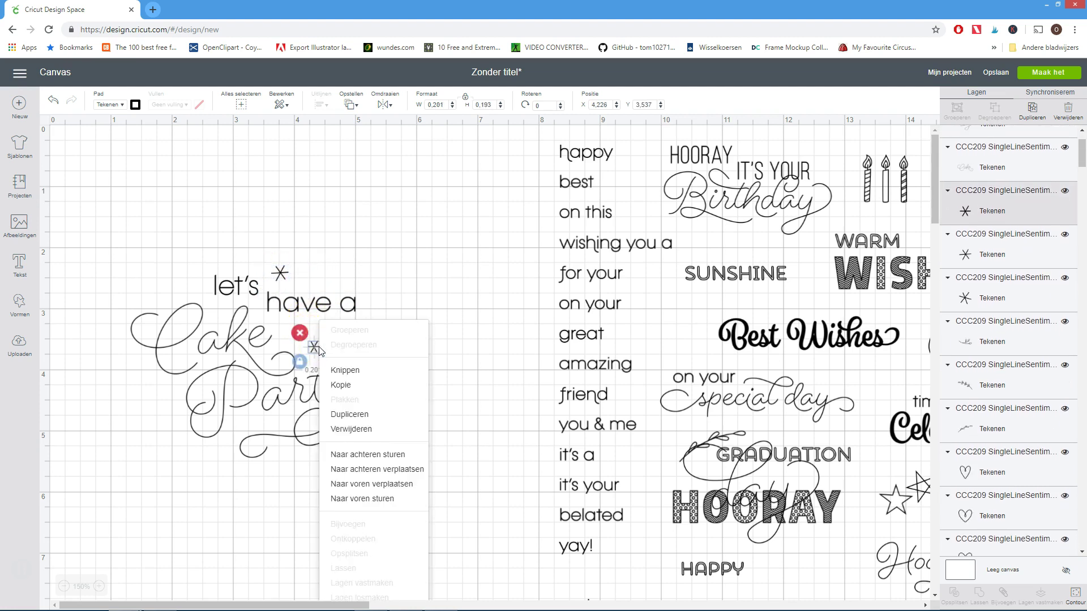
pyautogui.click(342, 420)
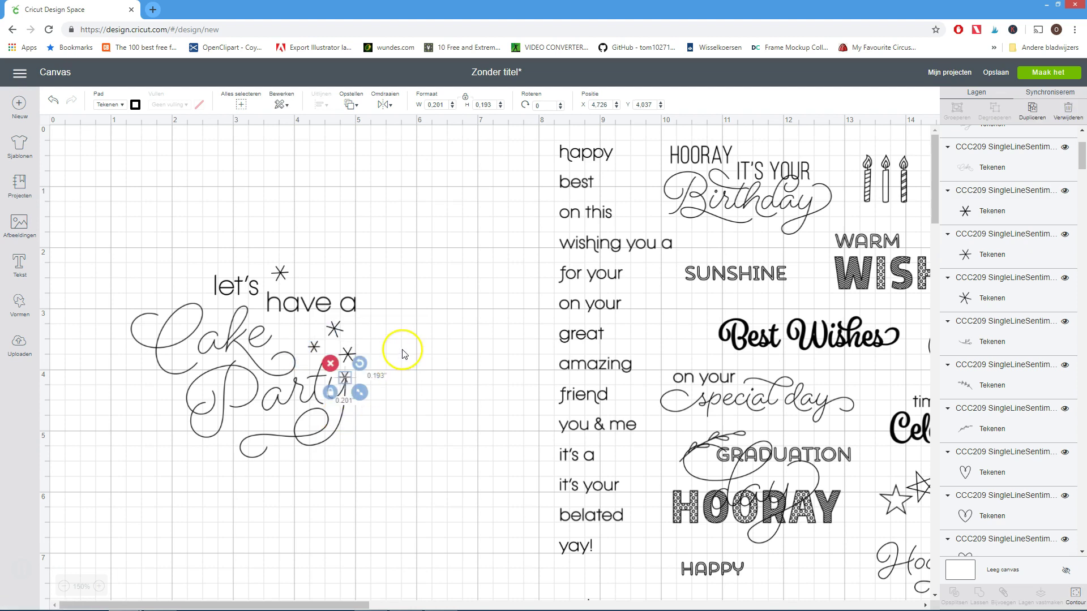
pyautogui.moveTo(347, 371); pyautogui.dragTo(417, 279)
pyautogui.moveTo(279, 274); pyautogui.dragTo(276, 272)
pyautogui.click(503, 270)
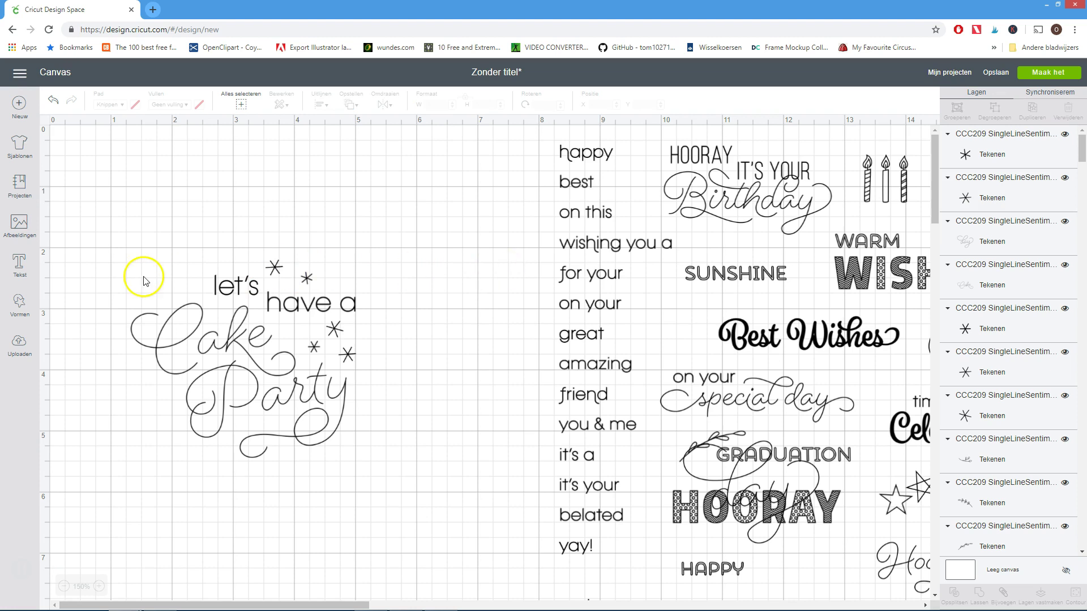
# Try welding all words and stars of the Cake Party design into one shape, and undo the weld
pyautogui.moveTo(107, 231); pyautogui.dragTo(400, 482)
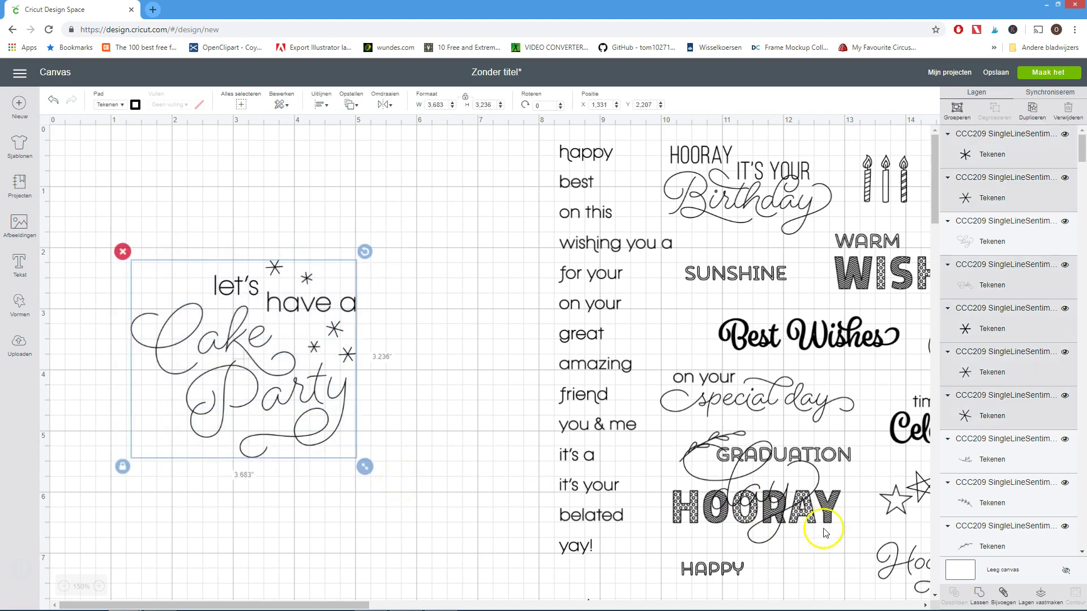
pyautogui.click(980, 595)
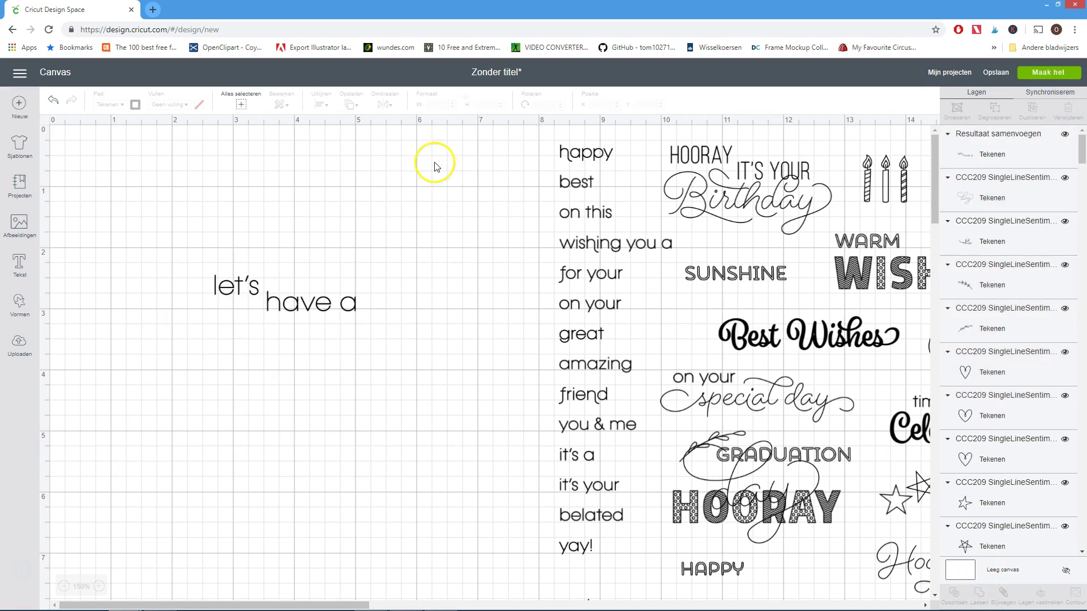
pyautogui.click(53, 102)
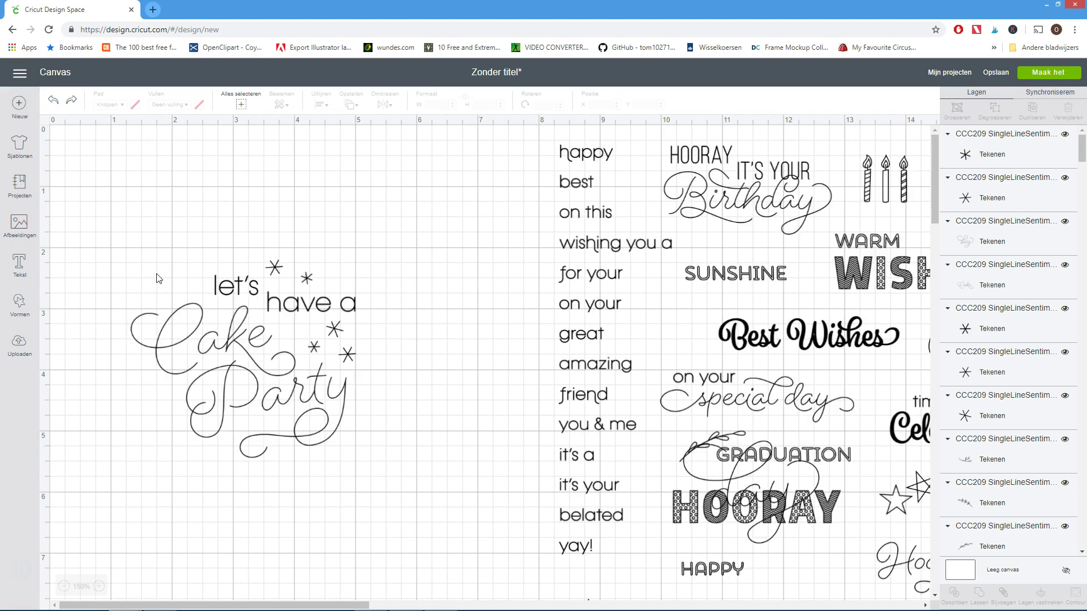
# Attach all the words and stars of the Cake Party design to each other
pyautogui.moveTo(120, 224); pyautogui.dragTo(409, 486)
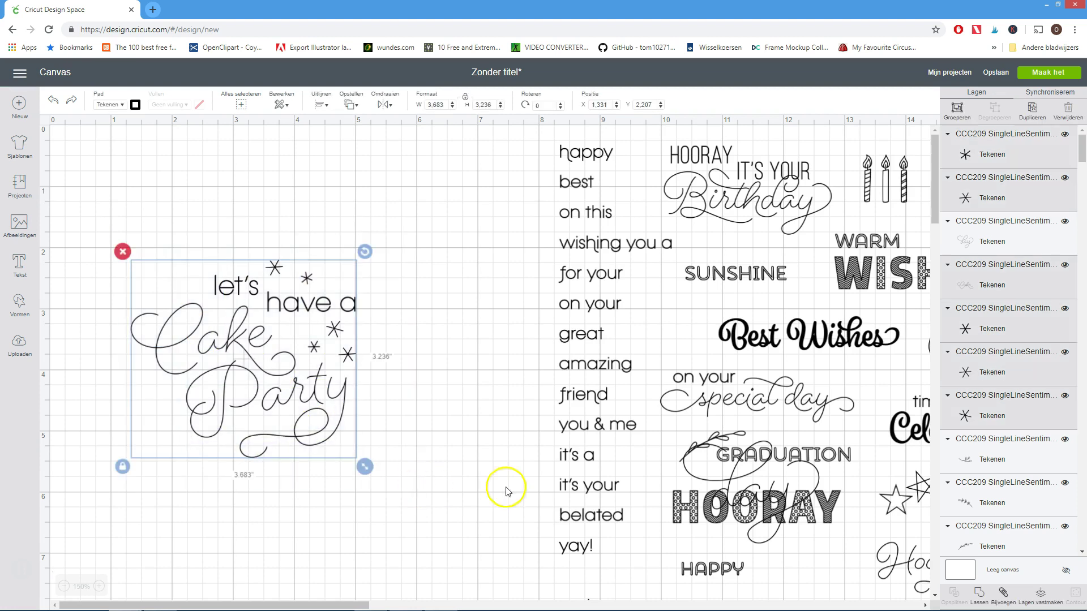
pyautogui.click(1003, 595)
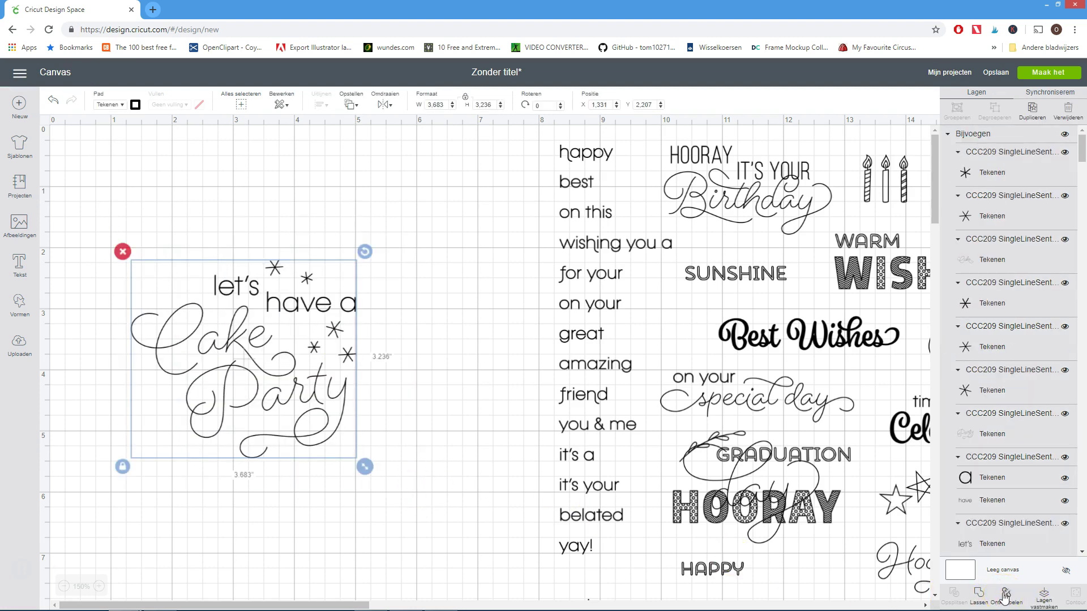
# Delete all the remaining sentiments and ornaments of the original sheet, keeping only the attached Cake Party design
pyautogui.click(64, 587)
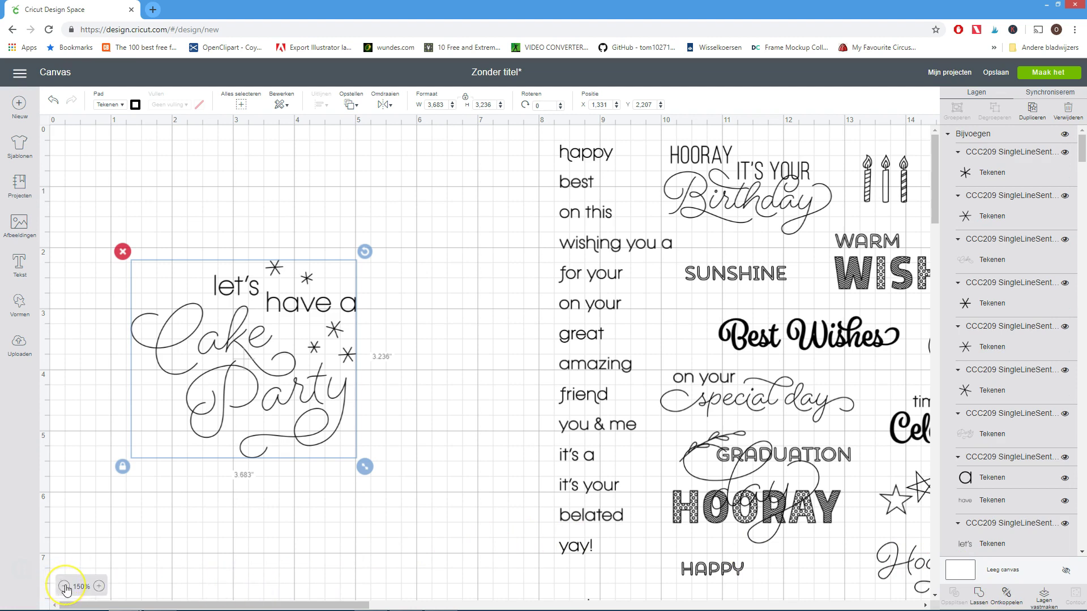
pyautogui.click(64, 587)
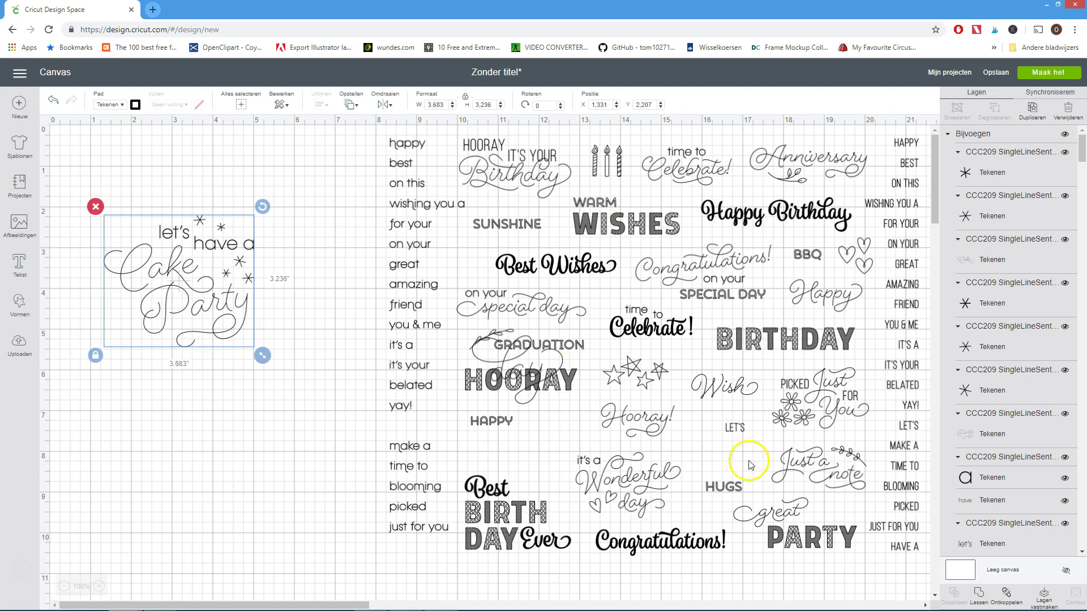
pyautogui.click(365, 132)
pyautogui.moveTo(365, 131); pyautogui.dragTo(924, 562)
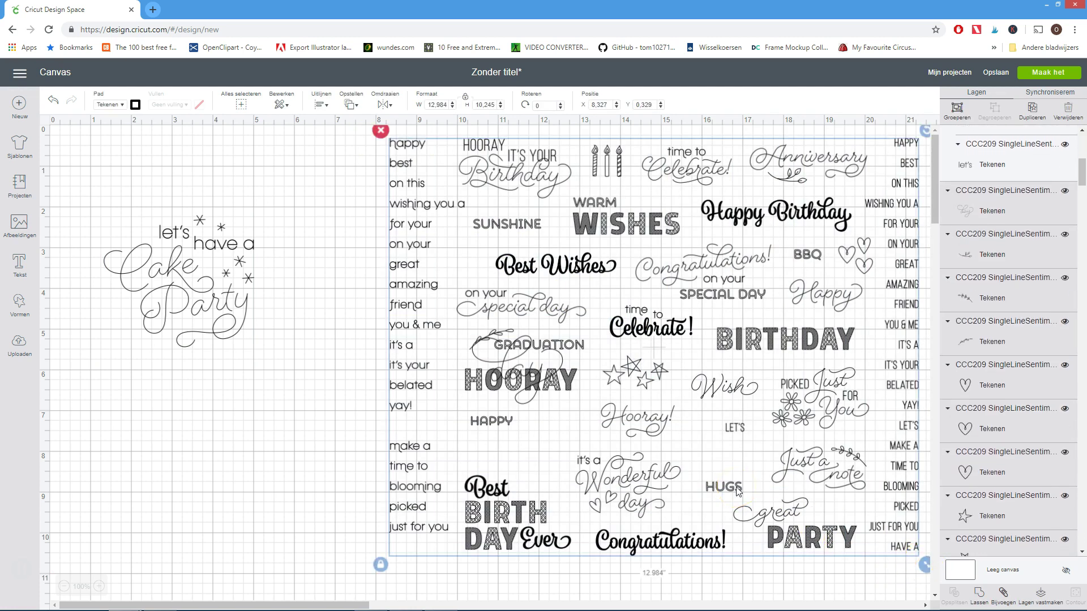
pyautogui.press('Delete')
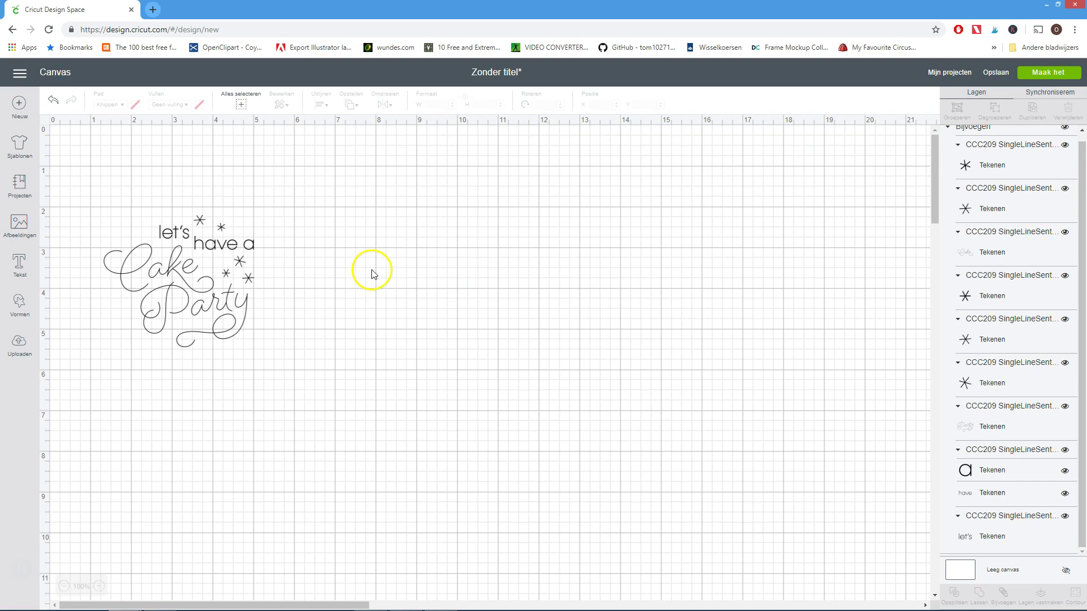
# Move the Cake Party design to the canvas's upper-left corner and enlarge it proportionally to about 4.5 by 3.9 inches
pyautogui.moveTo(77, 189); pyautogui.dragTo(279, 369)
pyautogui.moveTo(230, 340); pyautogui.dragTo(251, 310)
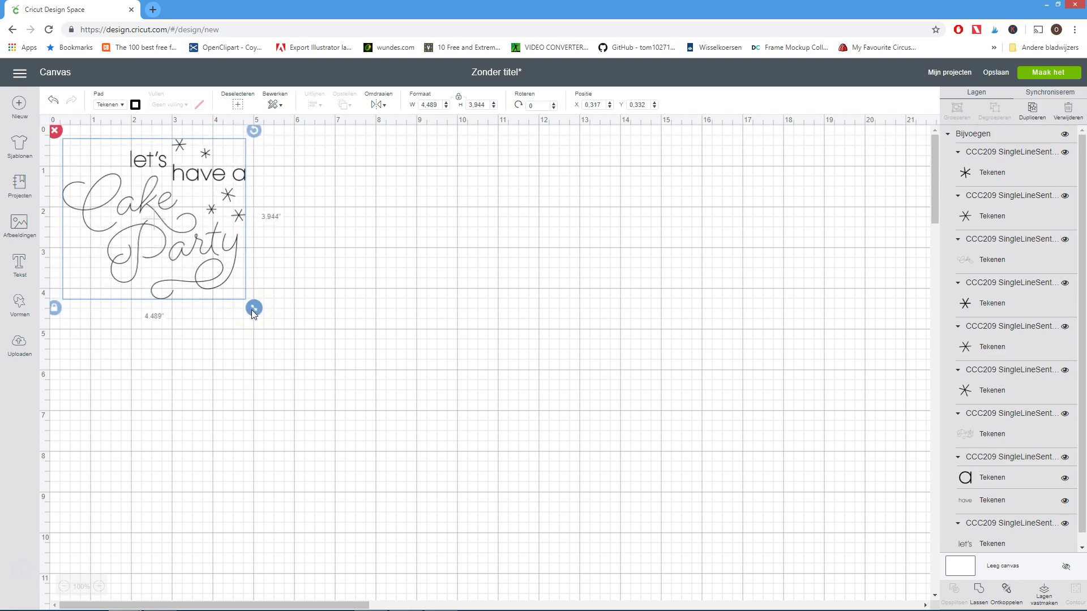
pyautogui.click(315, 294)
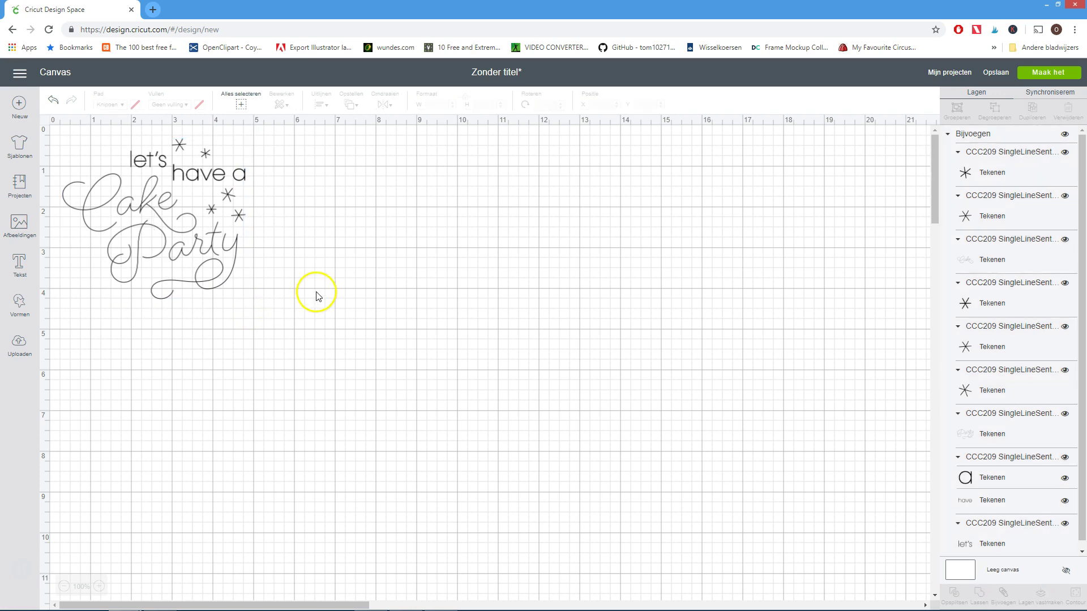
# Save the project under the name "FQ Cake Party"
pyautogui.click(995, 74)
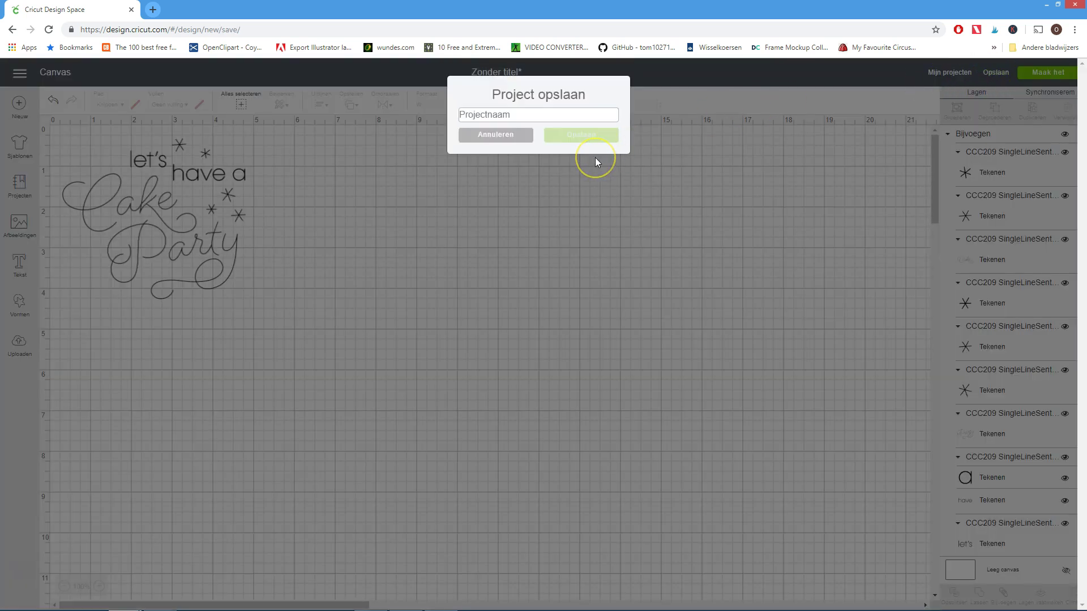
pyautogui.write('FQ ')
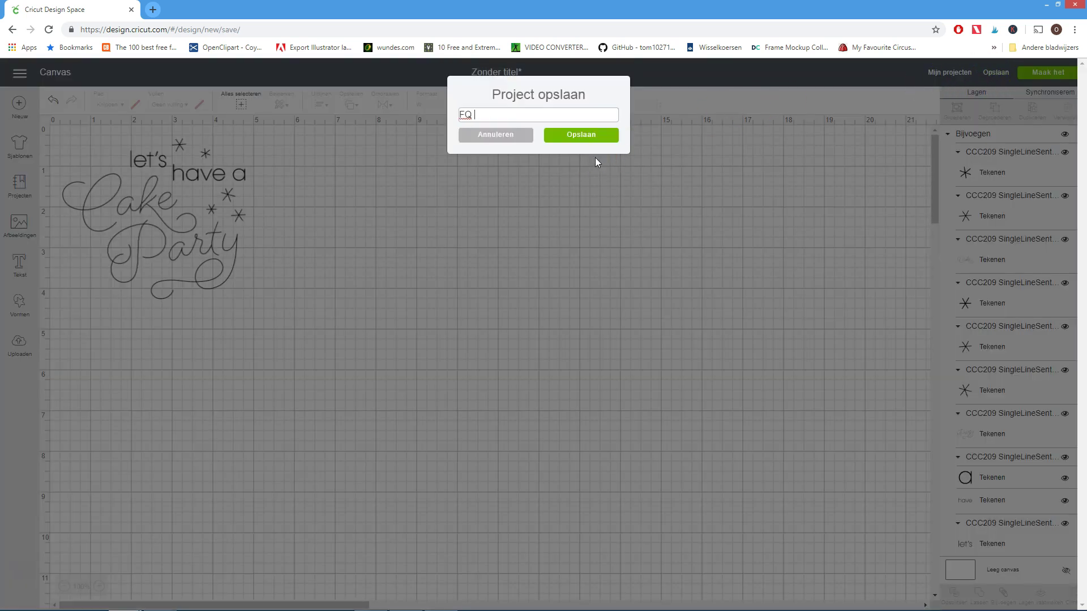
pyautogui.write('Cake Partu')
pyautogui.hotkey('ctrl', 'shift', 'Left')
pyautogui.write('Party')
pyautogui.click(588, 136)
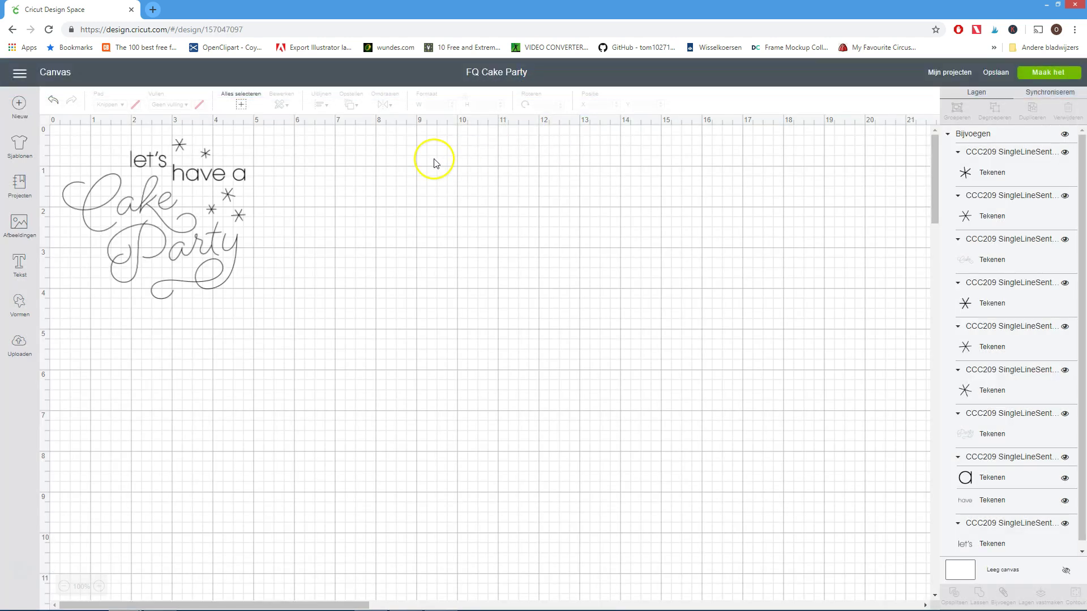
# Look up the saved design among your own projects and the sentiment sheet among the recent uploads, and return to the canvas
pyautogui.click(955, 73)
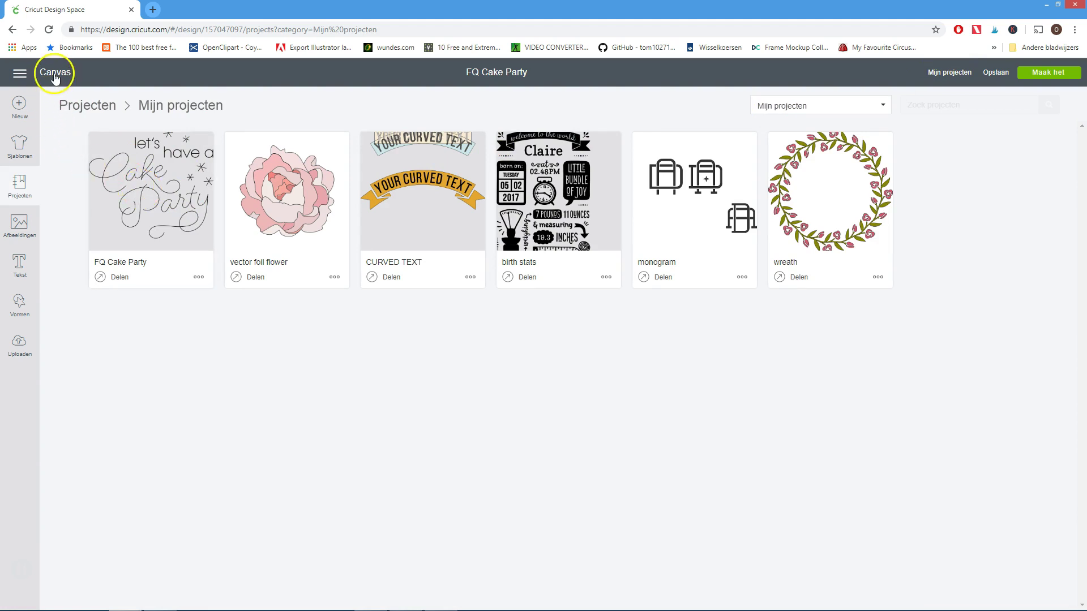
pyautogui.click(55, 77)
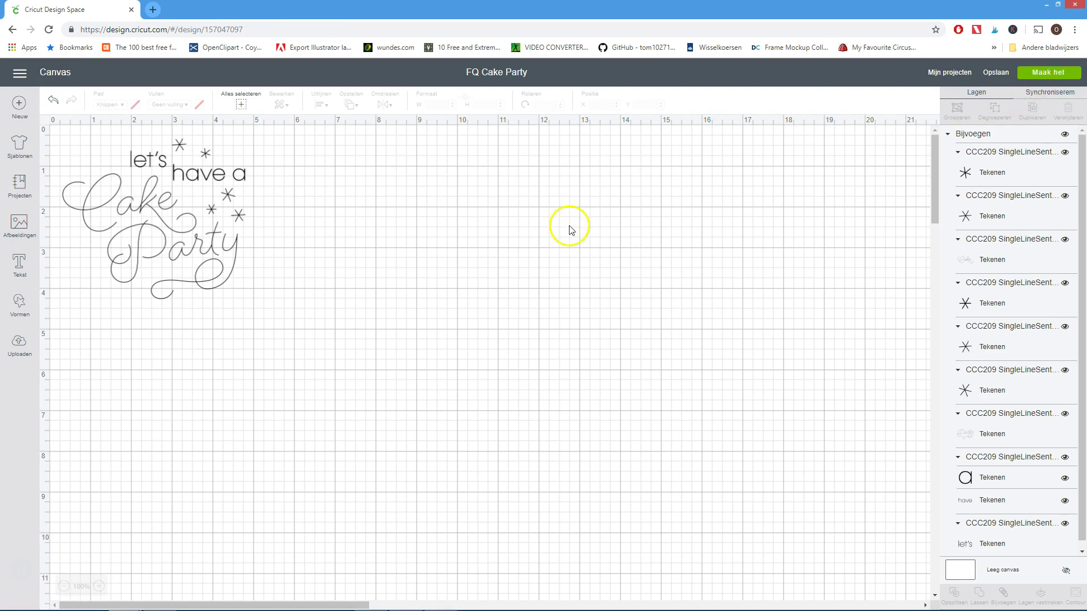
pyautogui.click(20, 344)
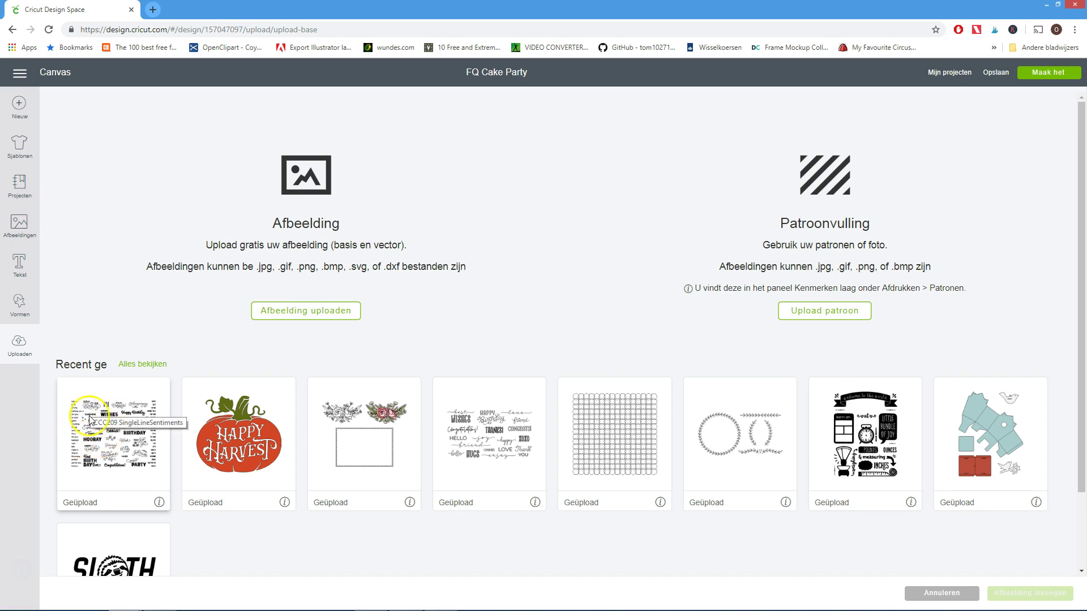
pyautogui.click(60, 76)
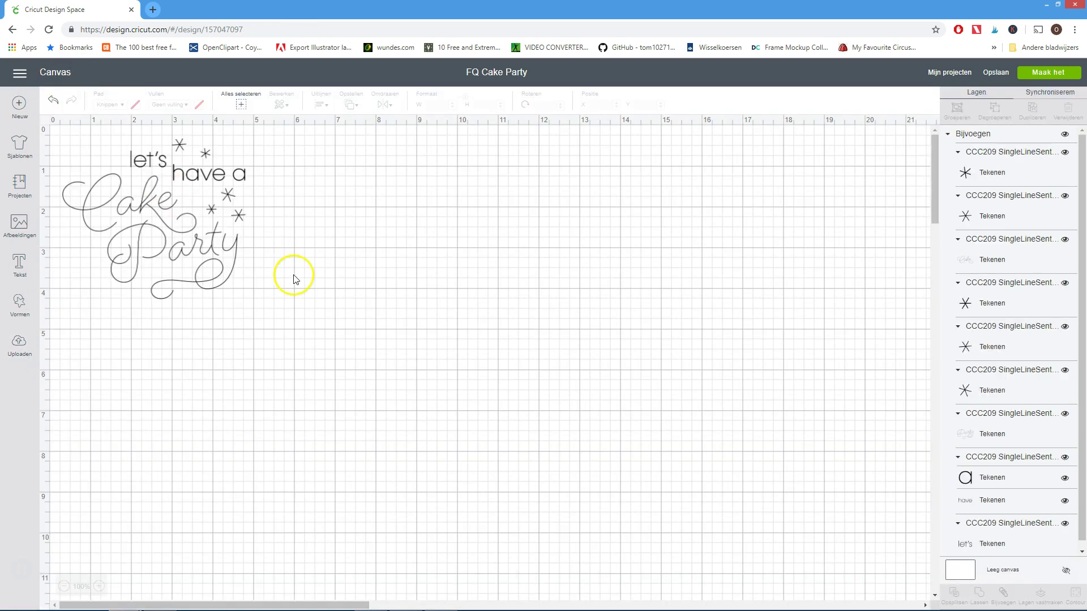
# Send the design to the mat preview and move it about 1 inch in from the mat's top and left edges
pyautogui.click(1040, 73)
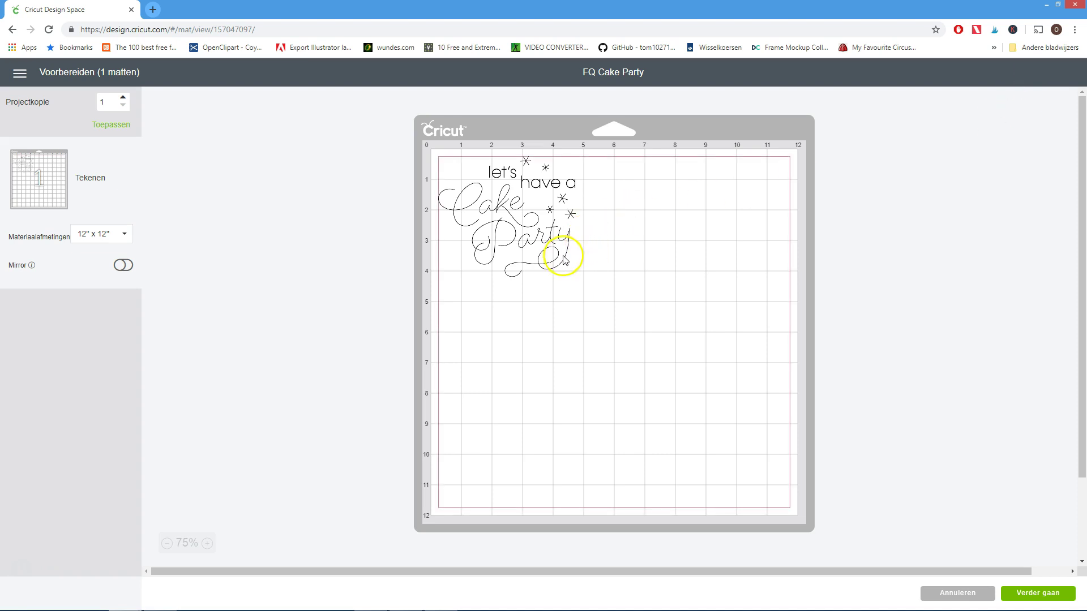
pyautogui.moveTo(566, 259); pyautogui.dragTo(581, 288)
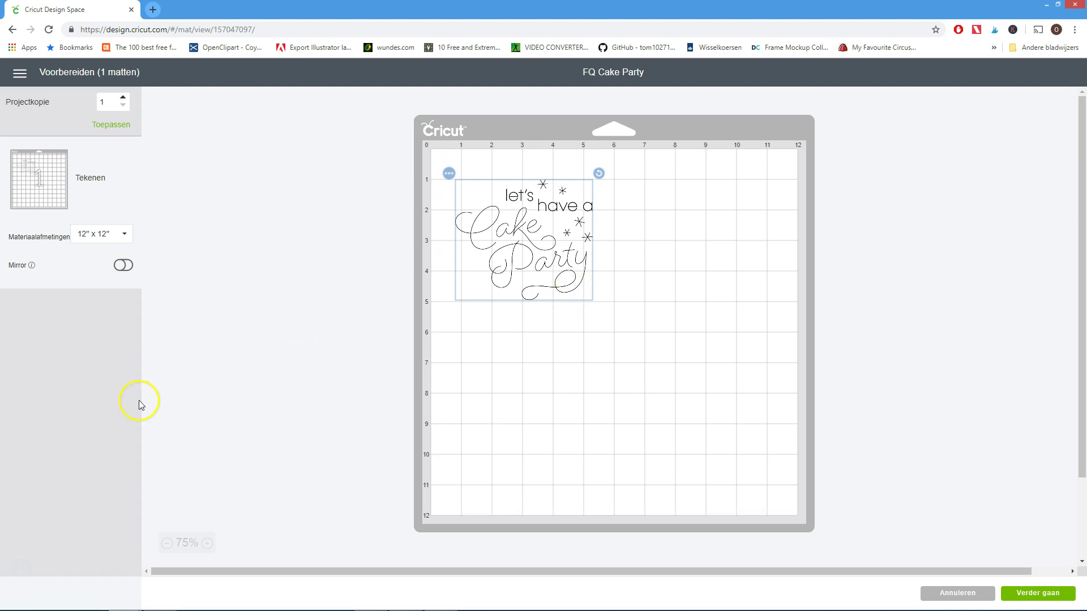